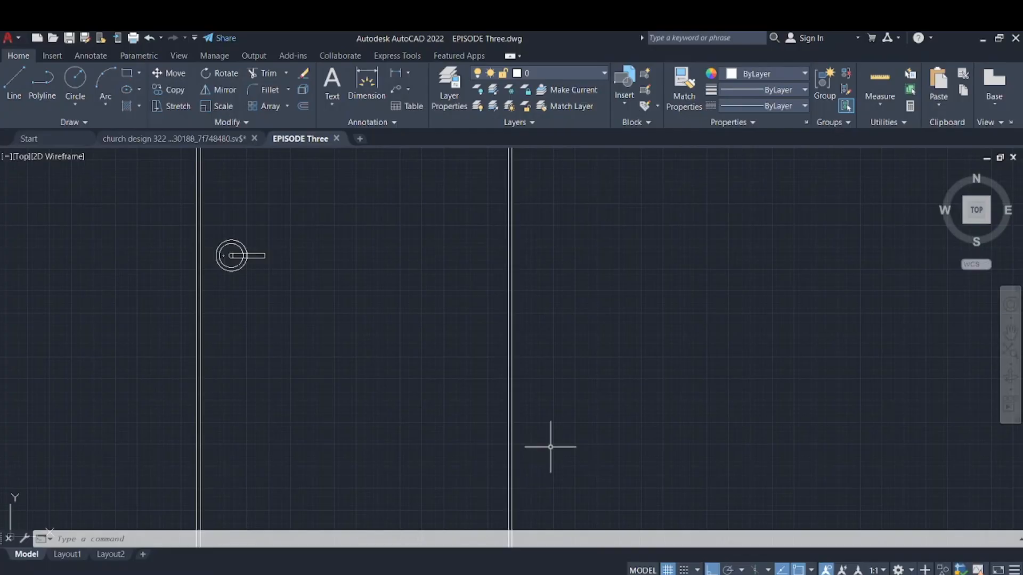
# Step: Move the whole arched door with its handle freehand to the right, using its lower-left corner as base point
pyautogui.press('Escape')
pyautogui.write('M')
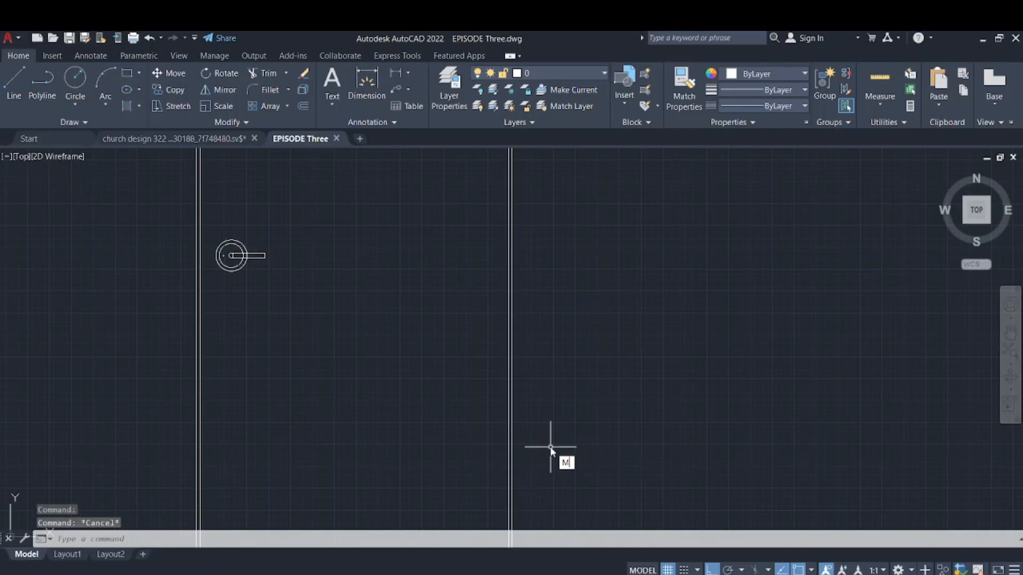
pyautogui.write('OVE')
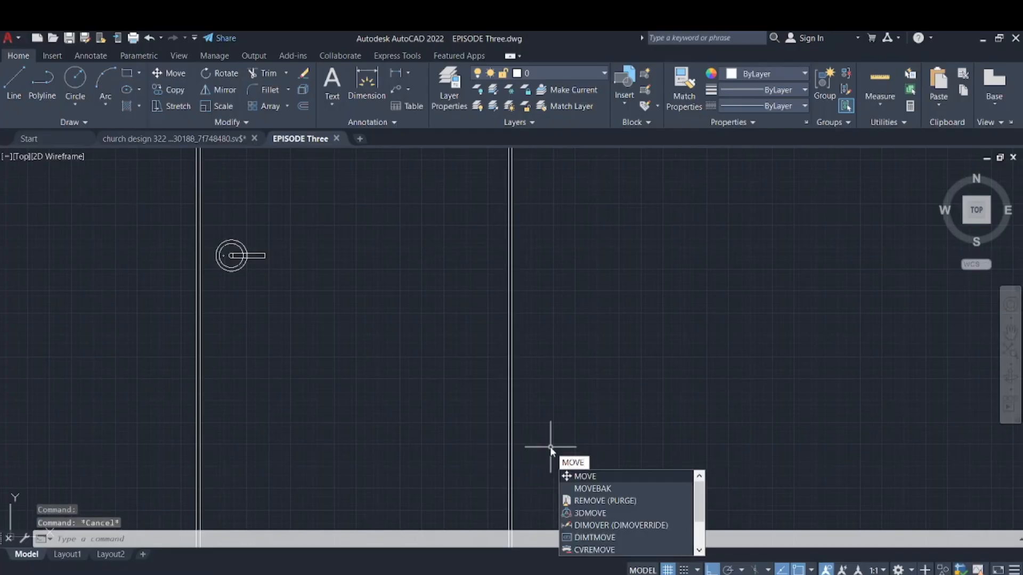
pyautogui.press('Return')
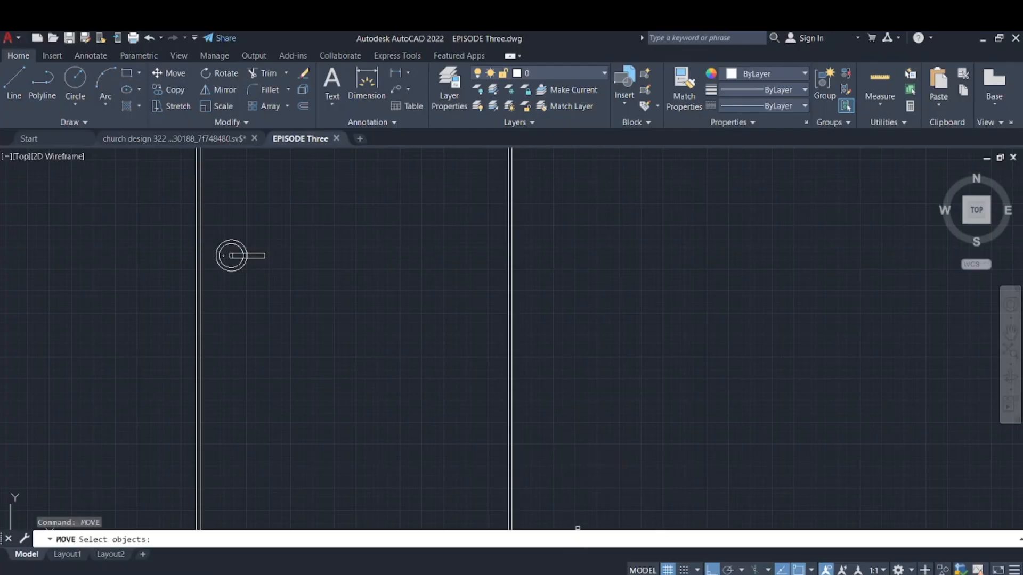
pyautogui.scroll(-3, 503, 347)
pyautogui.scroll(-3, 502, 349)
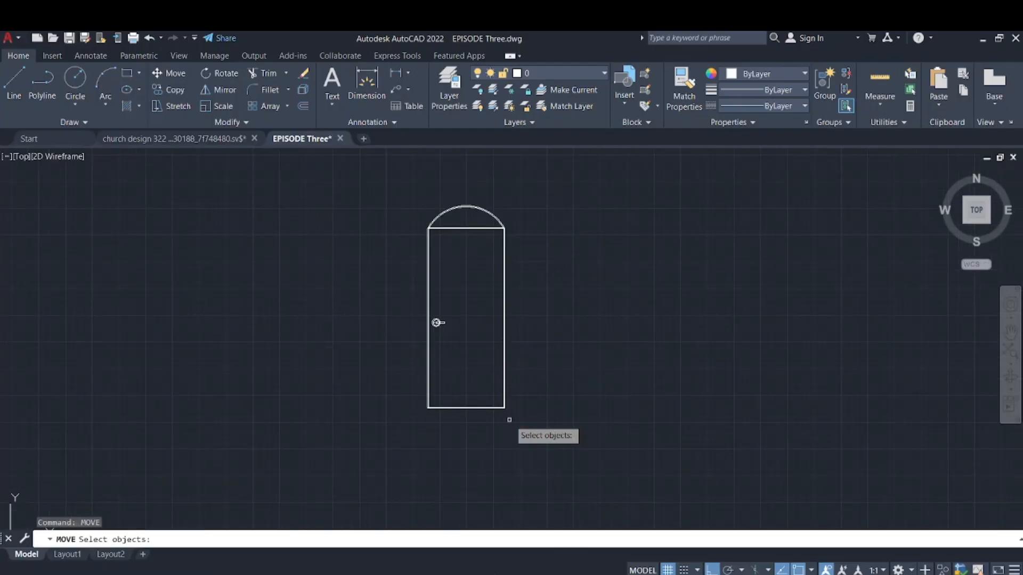
pyautogui.click(547, 423)
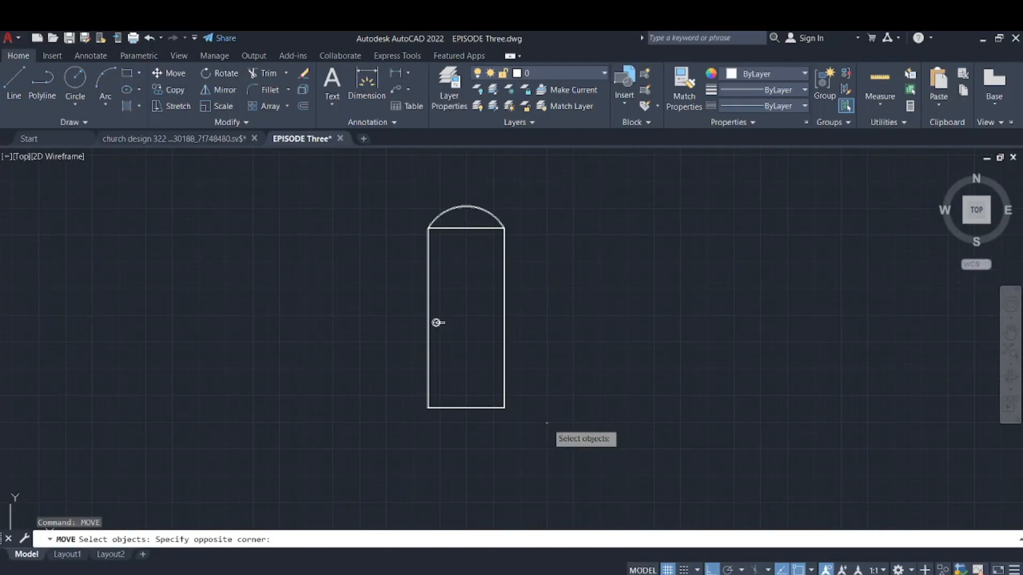
pyautogui.click(376, 193)
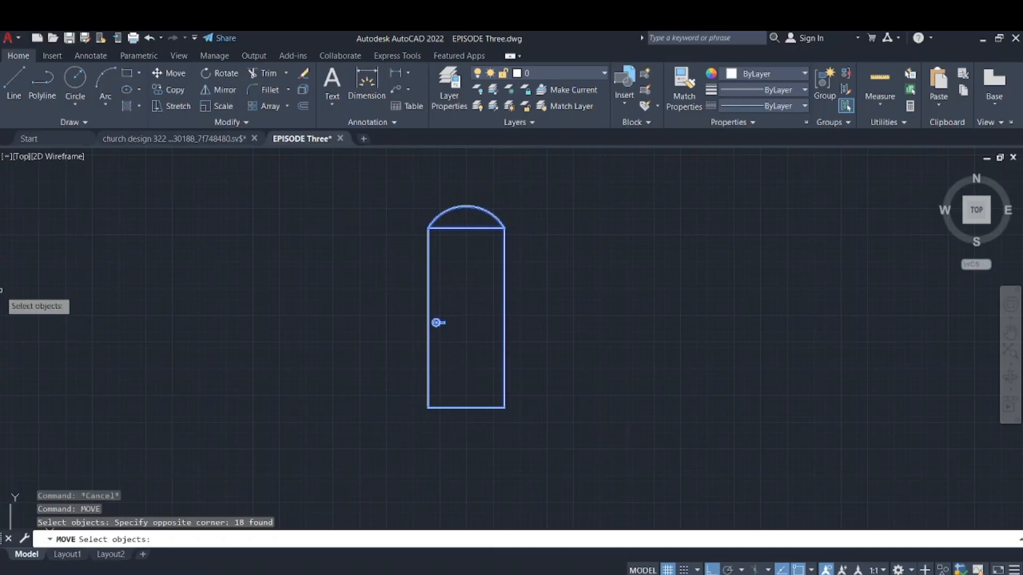
pyautogui.press('Return')
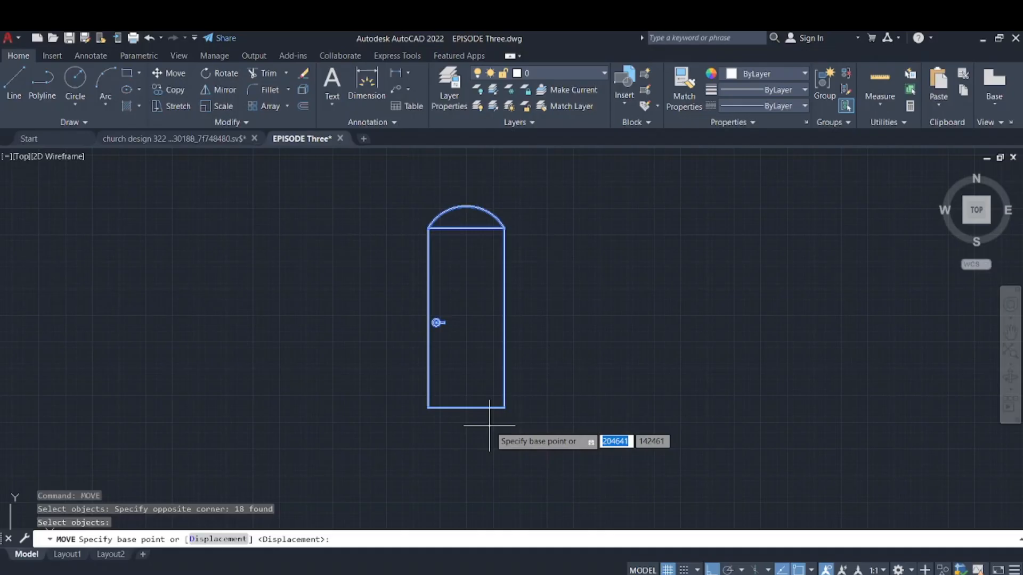
pyautogui.click(428, 408)
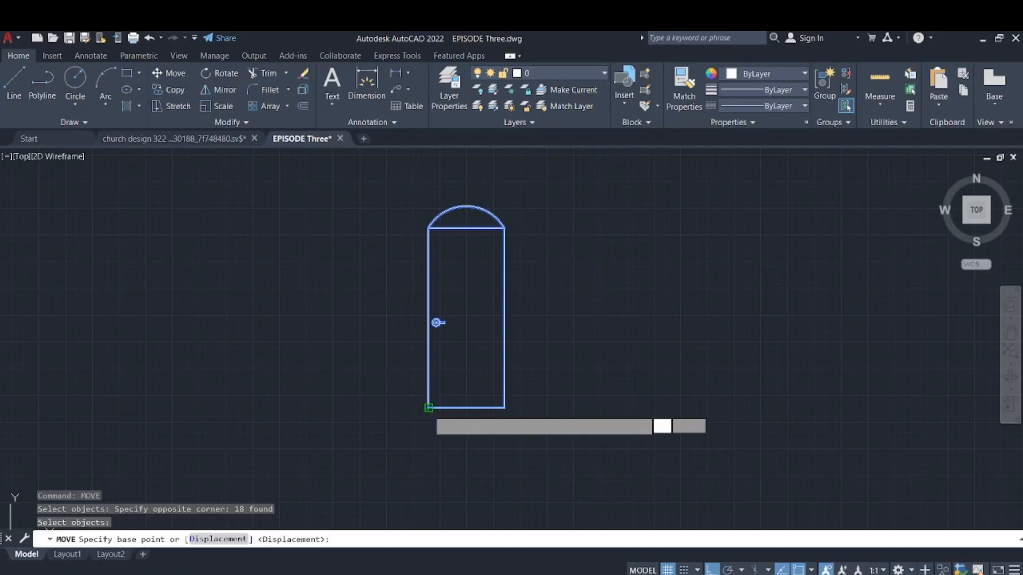
pyautogui.click(709, 403)
# Step: Move the whole door 1000 units horizontally to the right from its lower-left corner
pyautogui.scroll(-2, 714, 383)
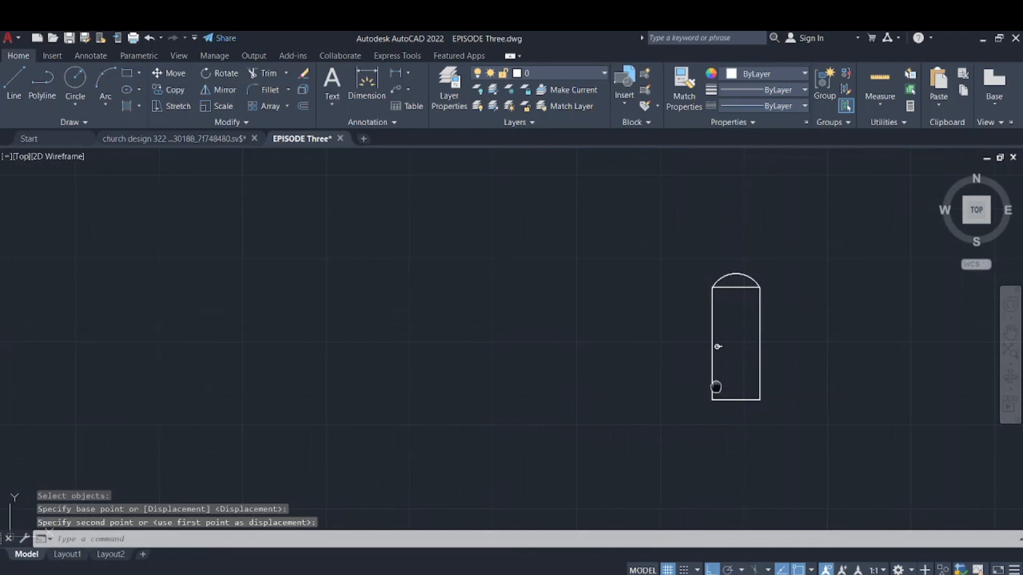
pyautogui.moveTo(715, 385); pyautogui.dragTo(596, 386, button='middle')
pyautogui.click(711, 441)
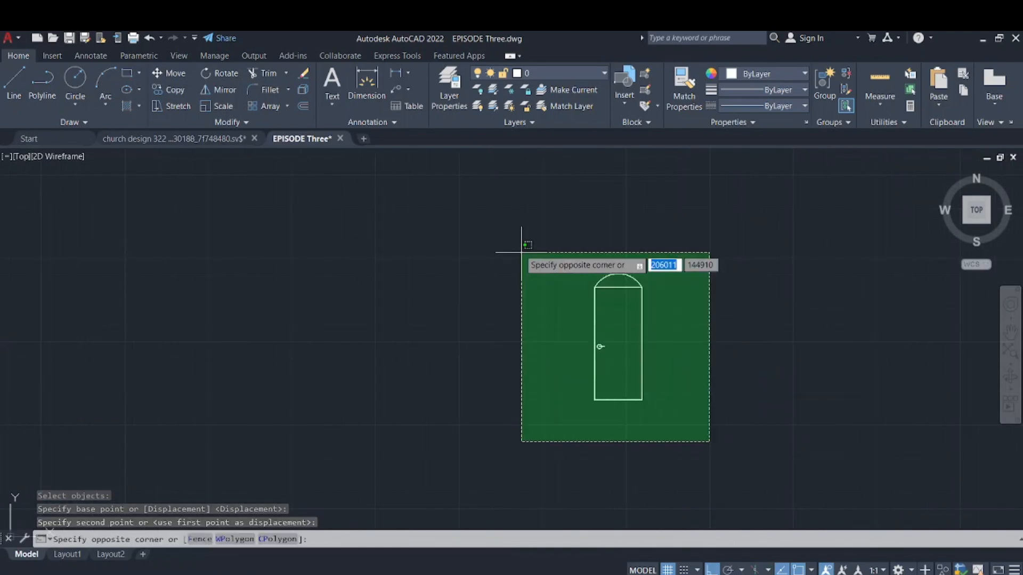
pyautogui.click(519, 247)
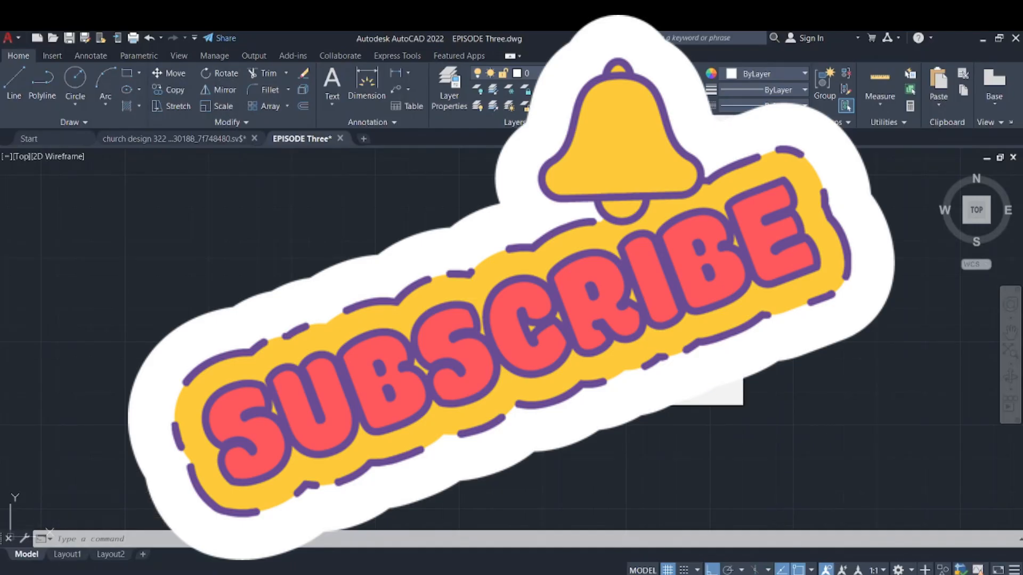
pyautogui.rightClick(597, 400)
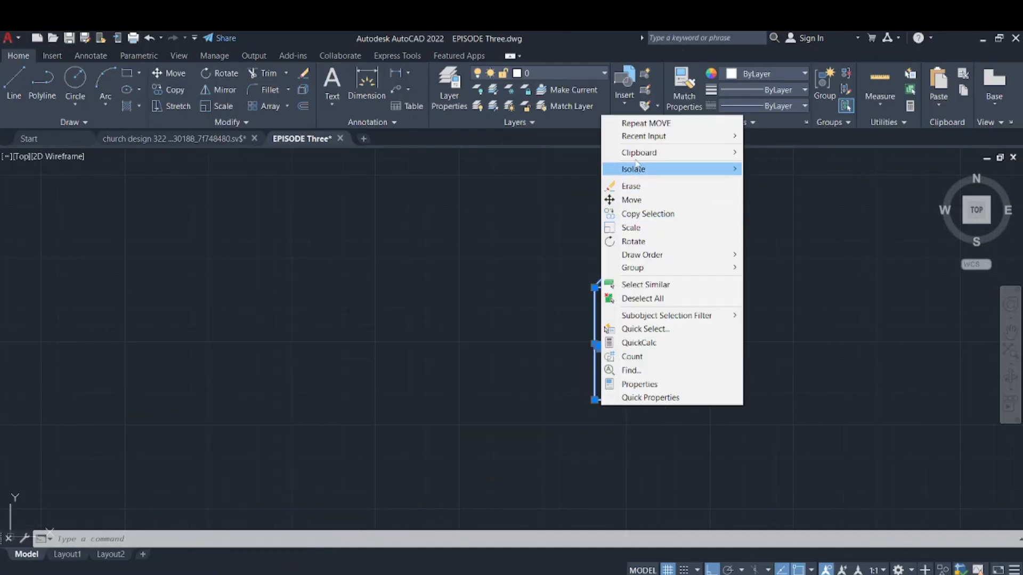
pyautogui.click(634, 199)
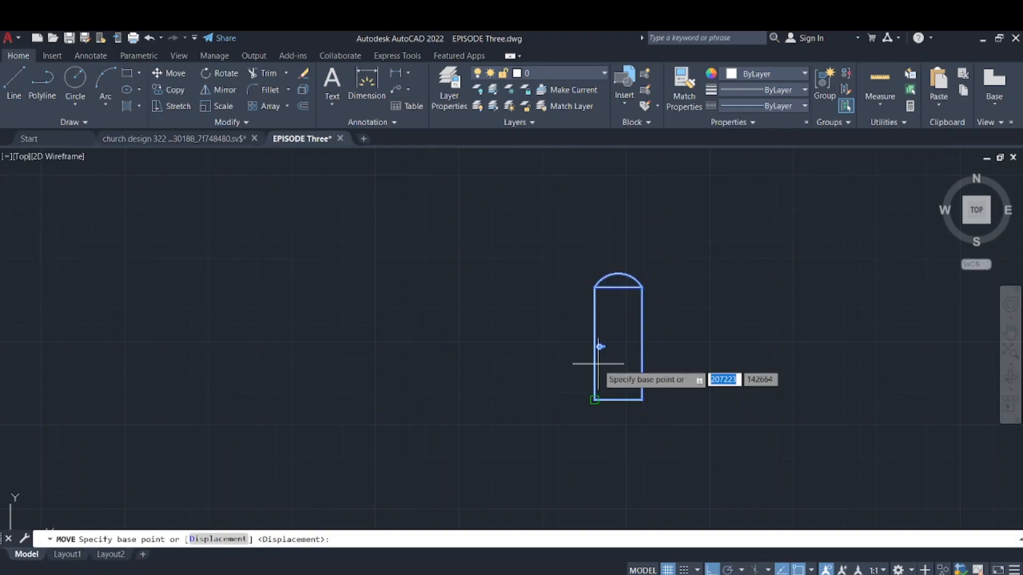
pyautogui.click(594, 399)
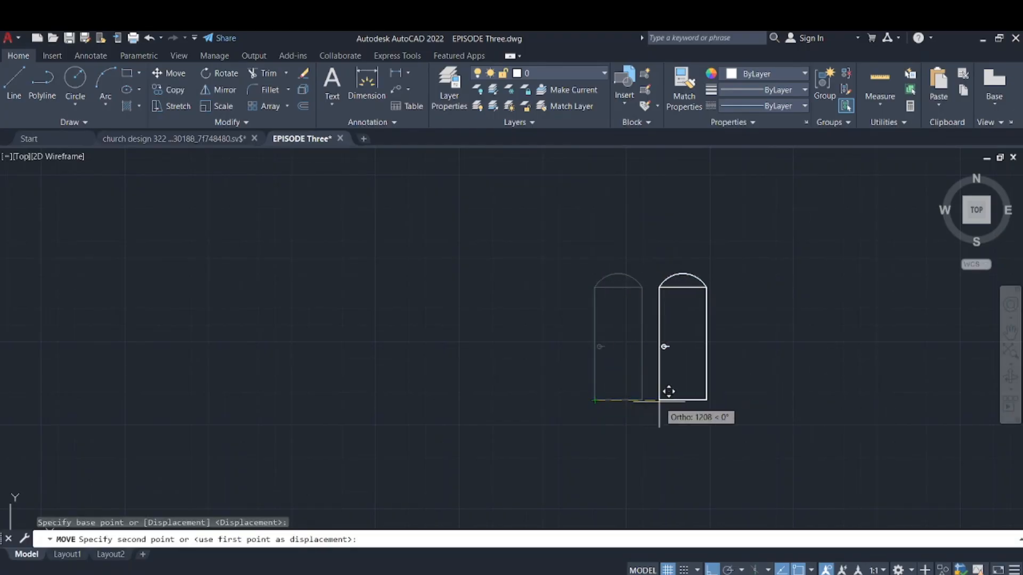
pyautogui.scroll(-2, 667, 391)
pyautogui.scroll(-1, 669, 392)
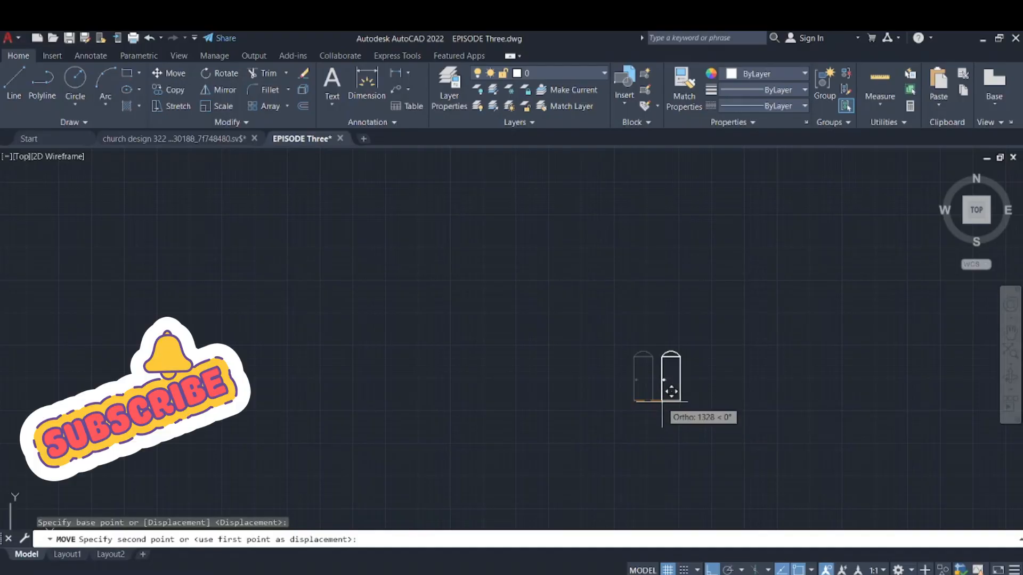
pyautogui.write('1000')
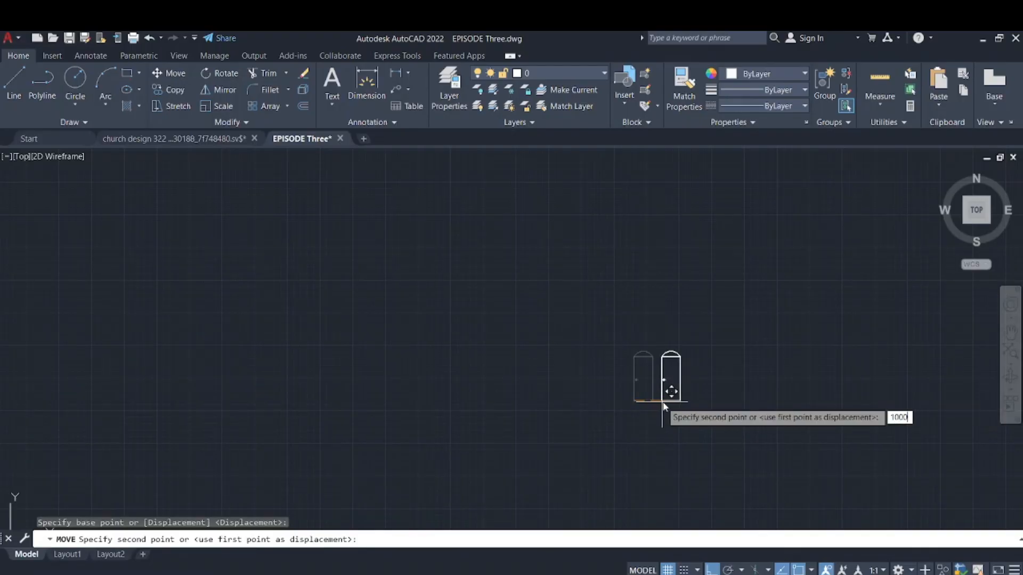
pyautogui.press('Return')
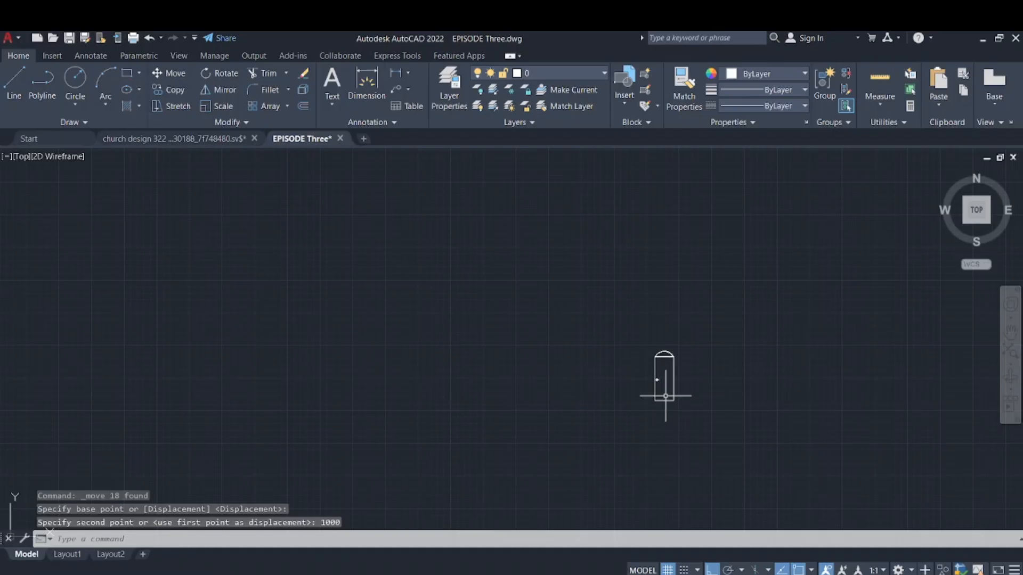
pyautogui.scroll(6, 664, 400)
pyautogui.scroll(-6, 599, 297)
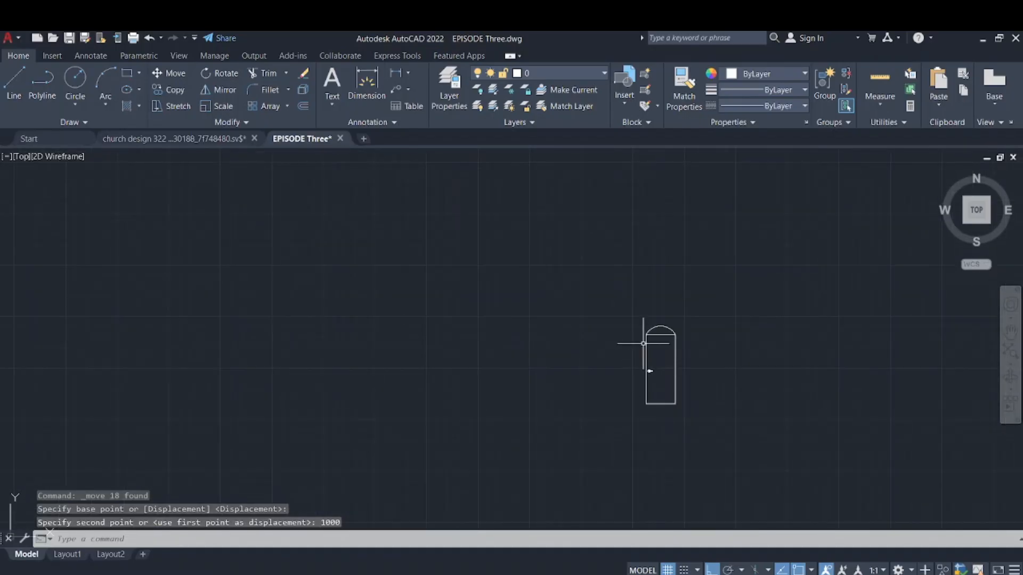
pyautogui.scroll(6, 655, 340)
pyautogui.scroll(-6, 661, 336)
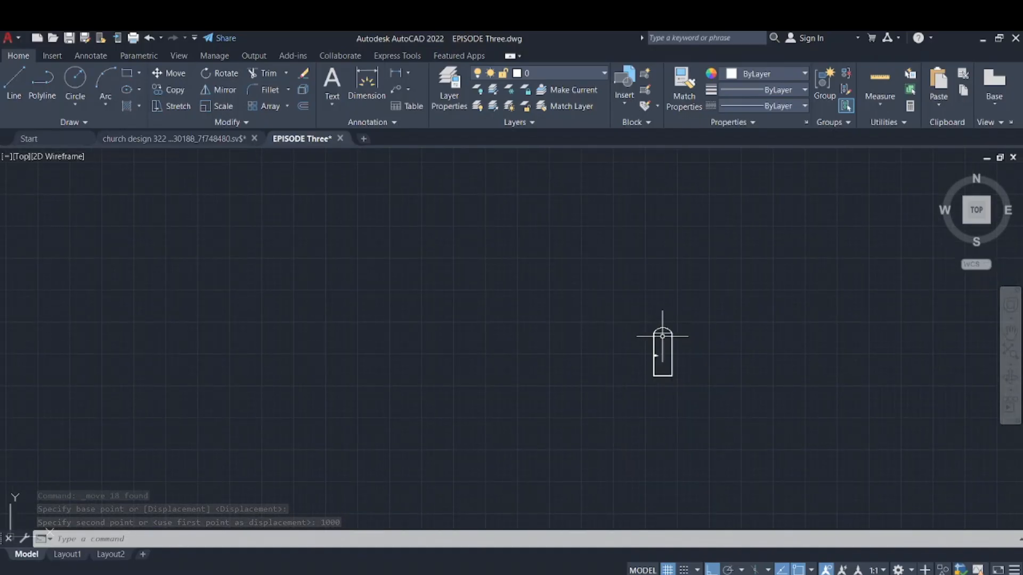
# Step: Copy the whole door from its lower-left corner, placing five copies in a horizontal row to its right, the farthest about 16900 units away
pyautogui.scroll(4, 672, 356)
pyautogui.scroll(2, 673, 356)
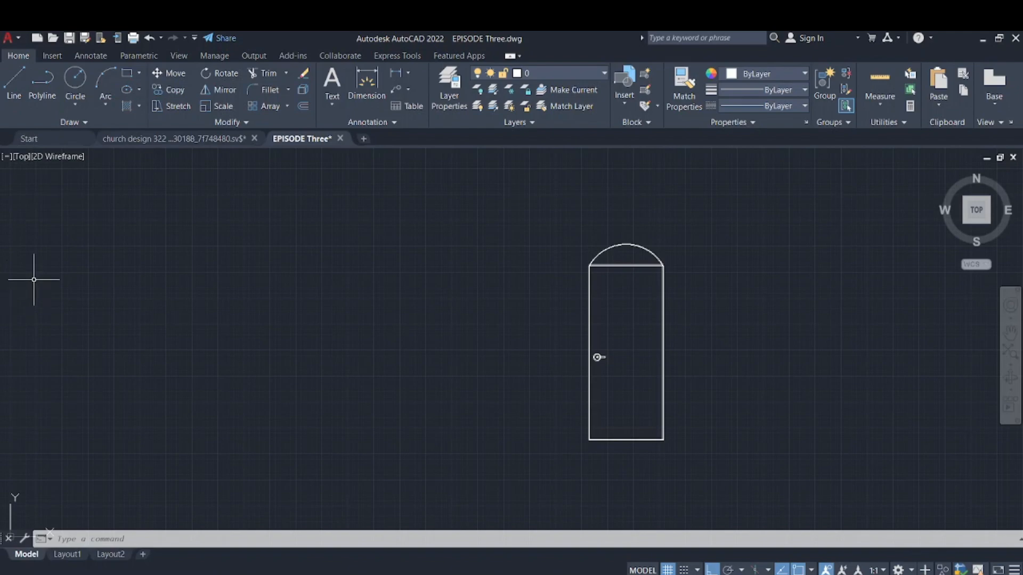
pyautogui.write('COPY')
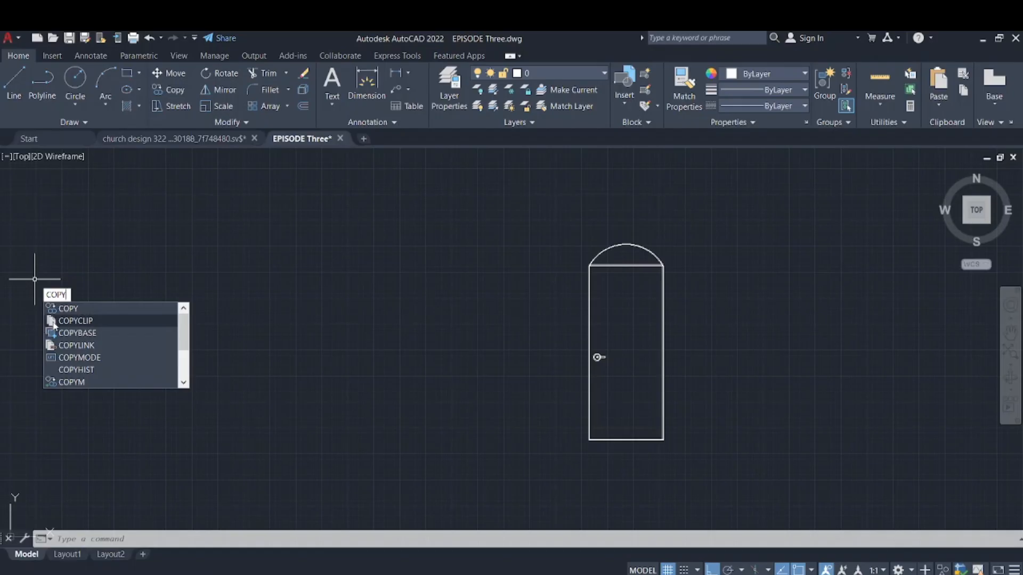
pyautogui.press('Return')
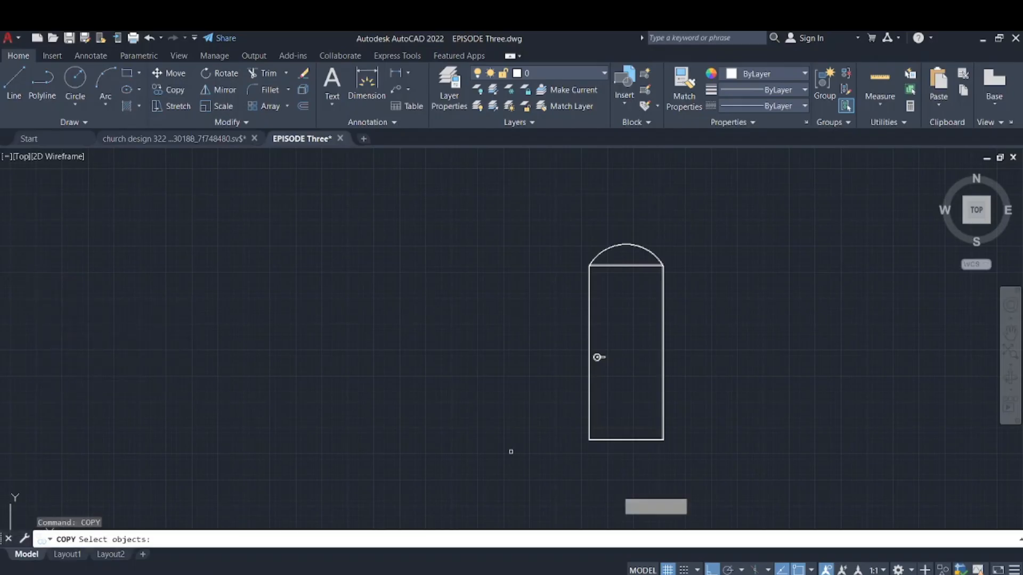
pyautogui.click(688, 441)
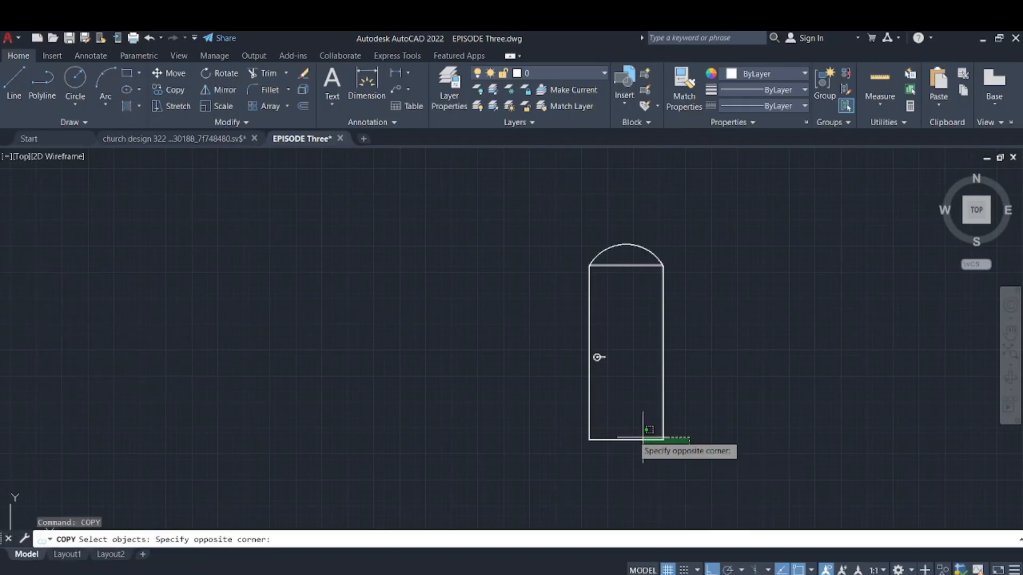
pyautogui.click(550, 223)
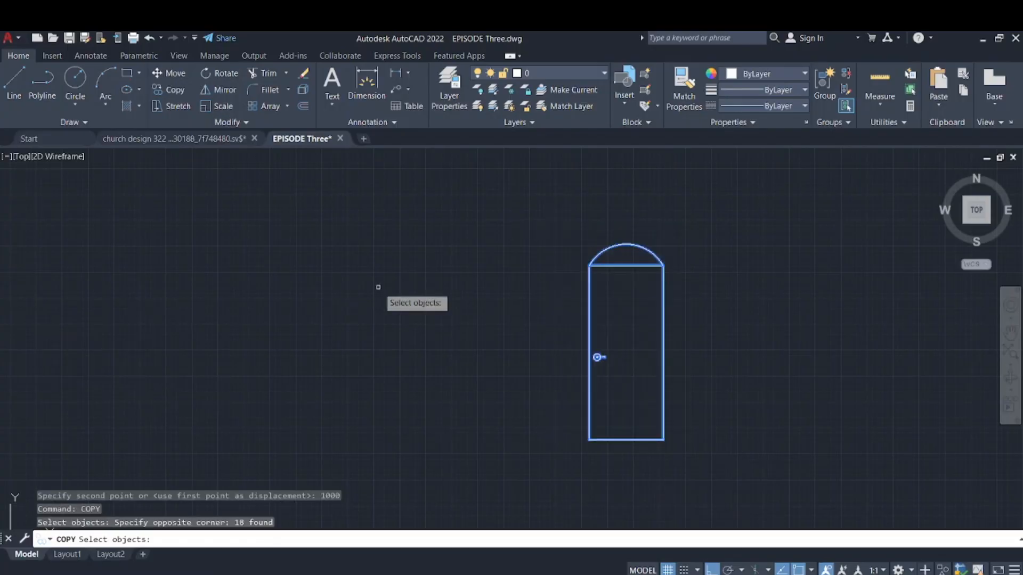
pyautogui.press('Return')
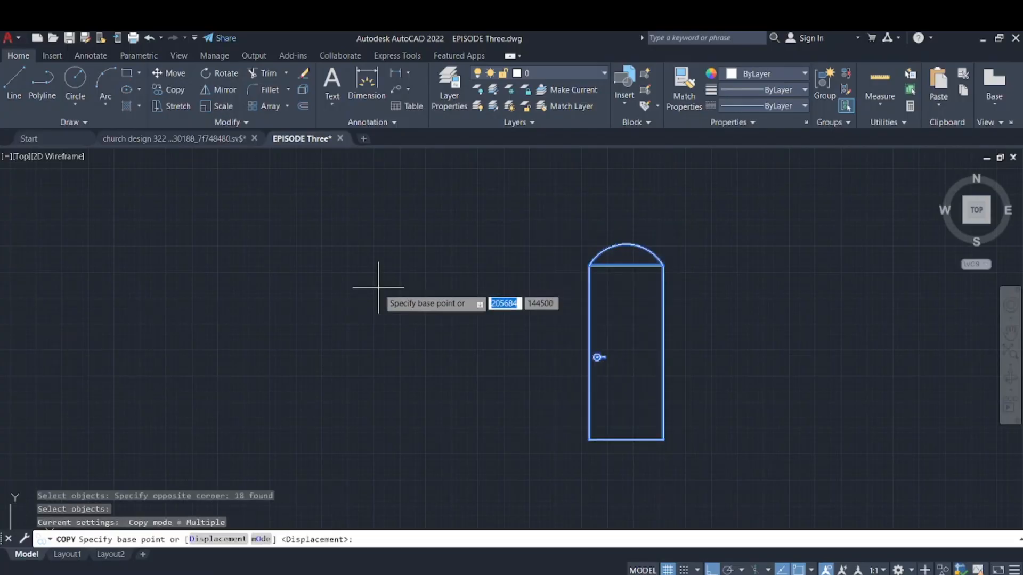
pyautogui.click(588, 439)
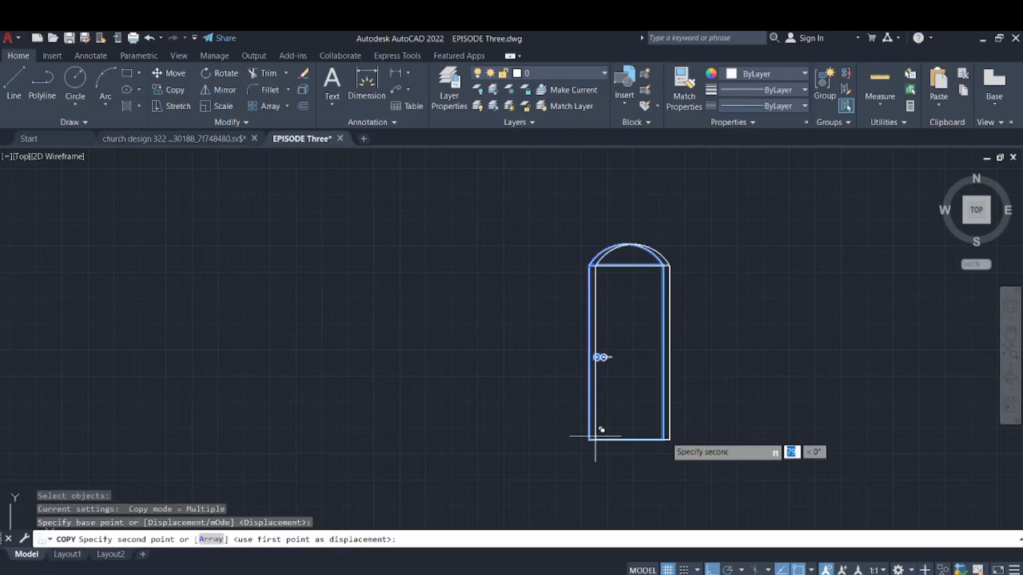
pyautogui.scroll(-5, 815, 423)
pyautogui.moveTo(815, 426); pyautogui.dragTo(482, 415, button='middle')
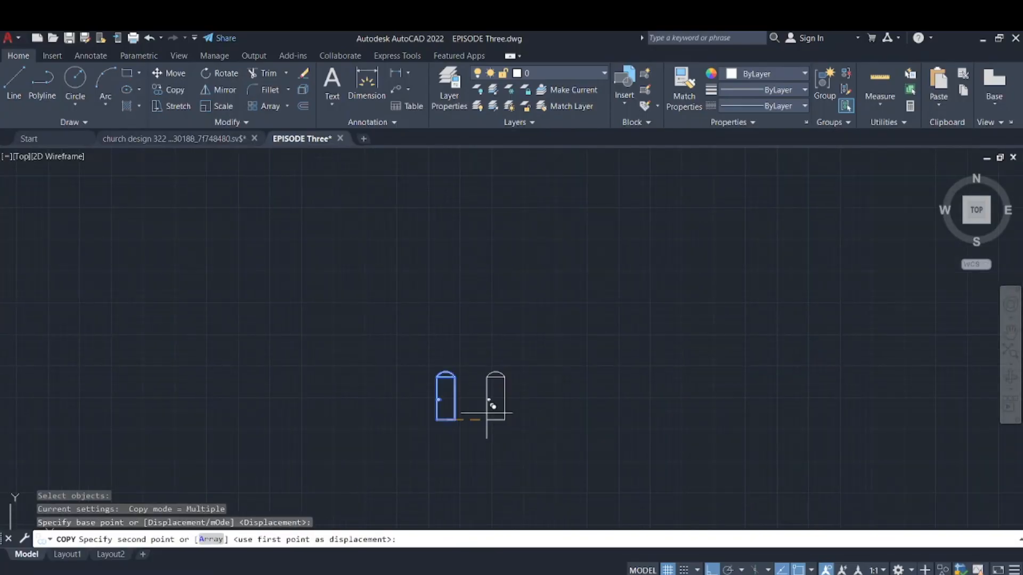
pyautogui.click(518, 420)
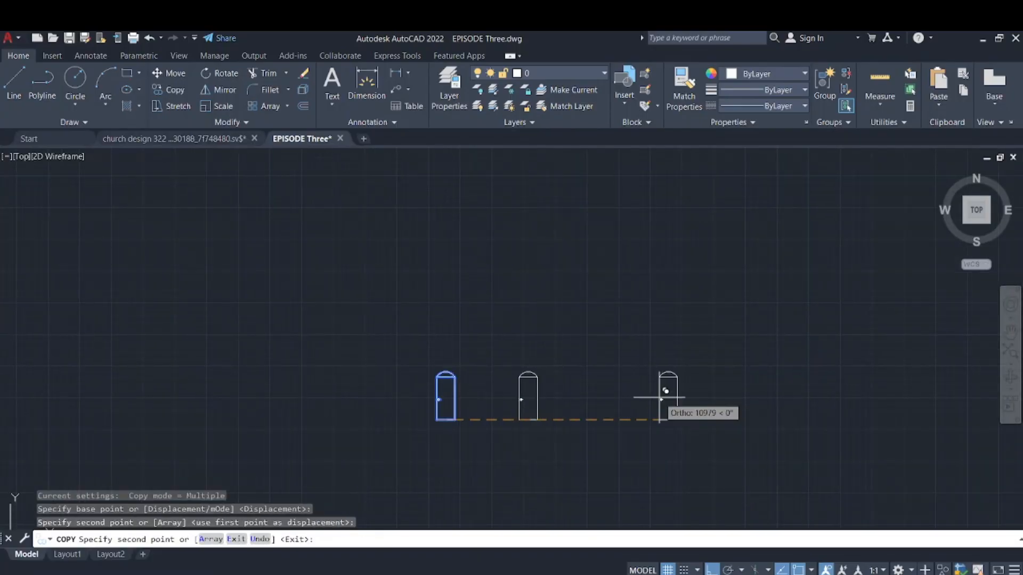
pyautogui.click(659, 396)
pyautogui.click(595, 404)
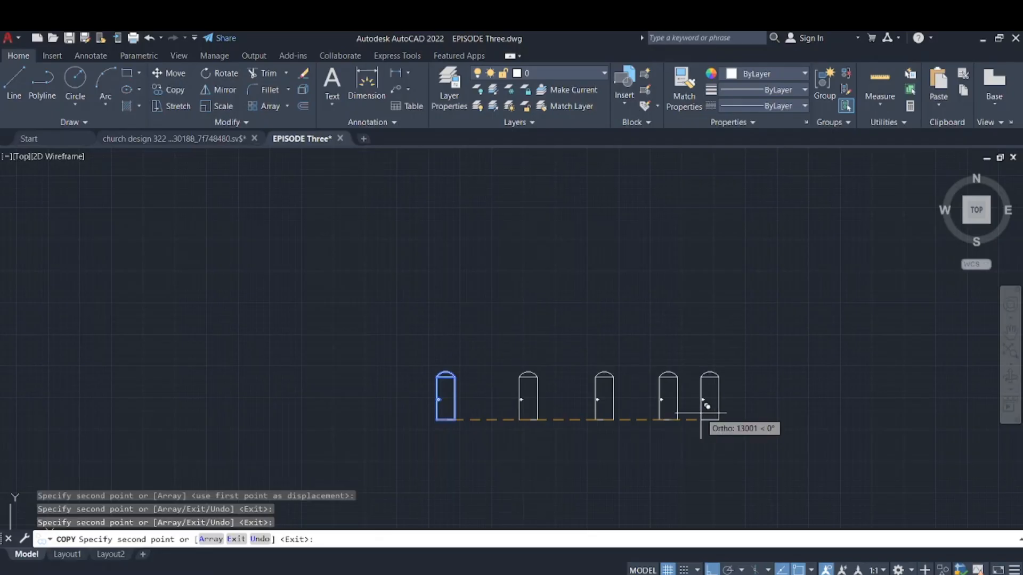
pyautogui.click(705, 413)
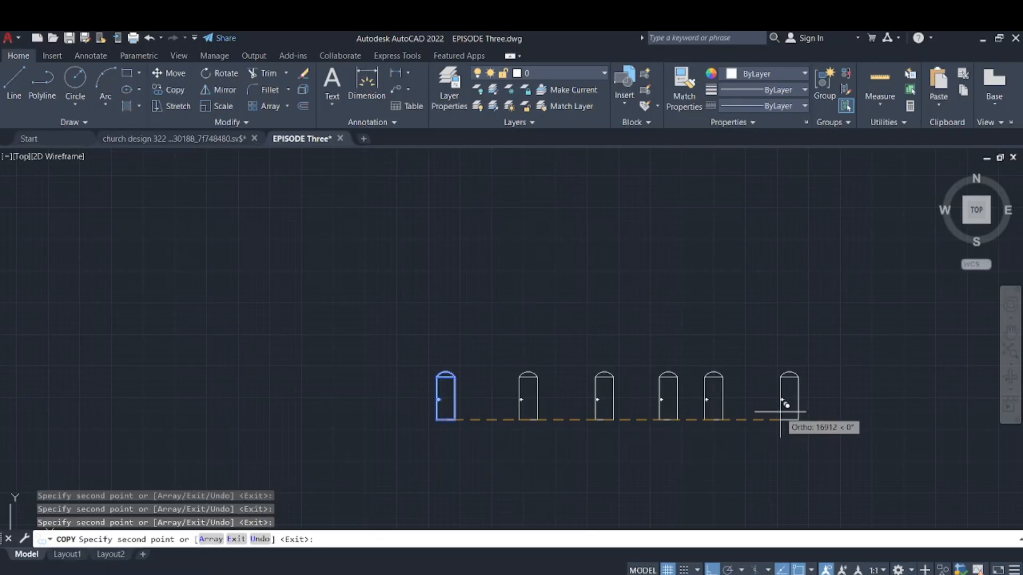
pyautogui.click(780, 411)
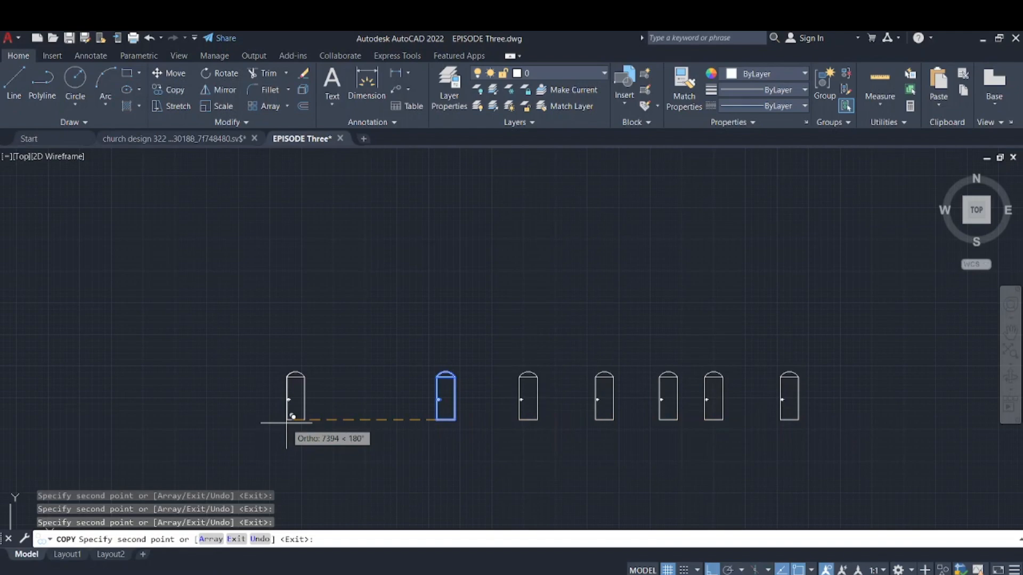
# Step: Place two more copies of the door to the left of the original, at distances of 7000 and 3000 units
pyautogui.write('7000')
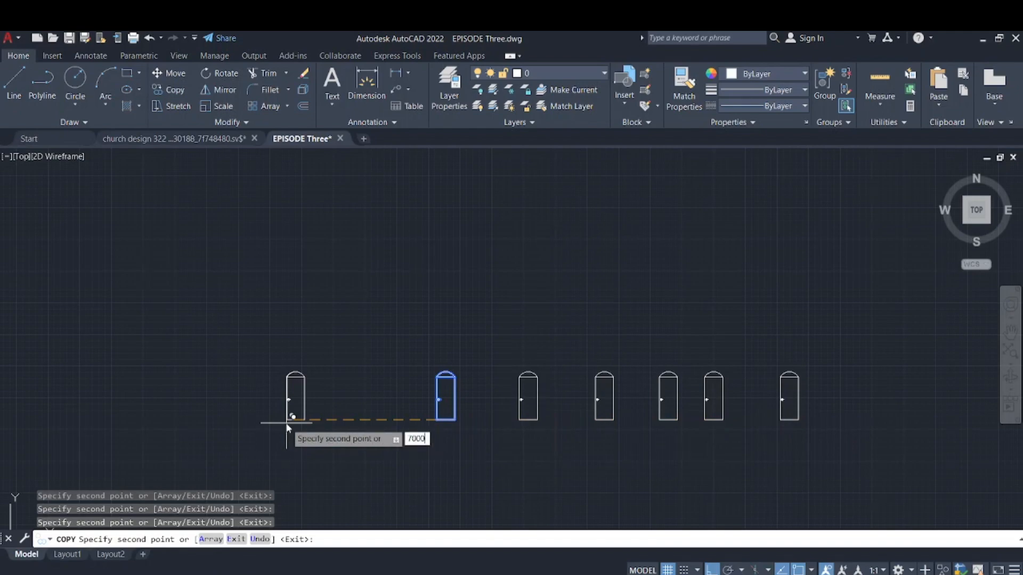
pyautogui.press('Return')
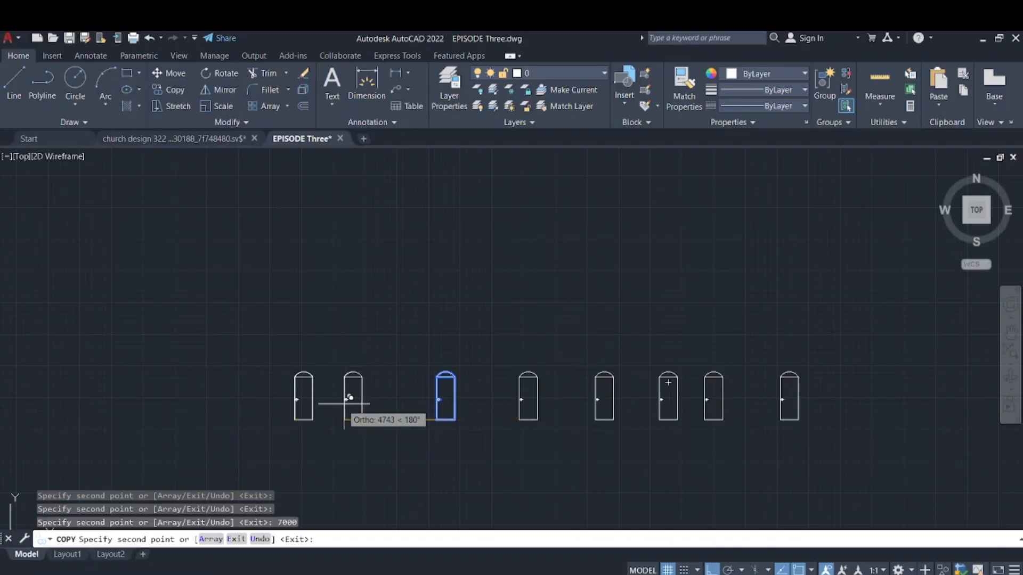
pyautogui.write('3000')
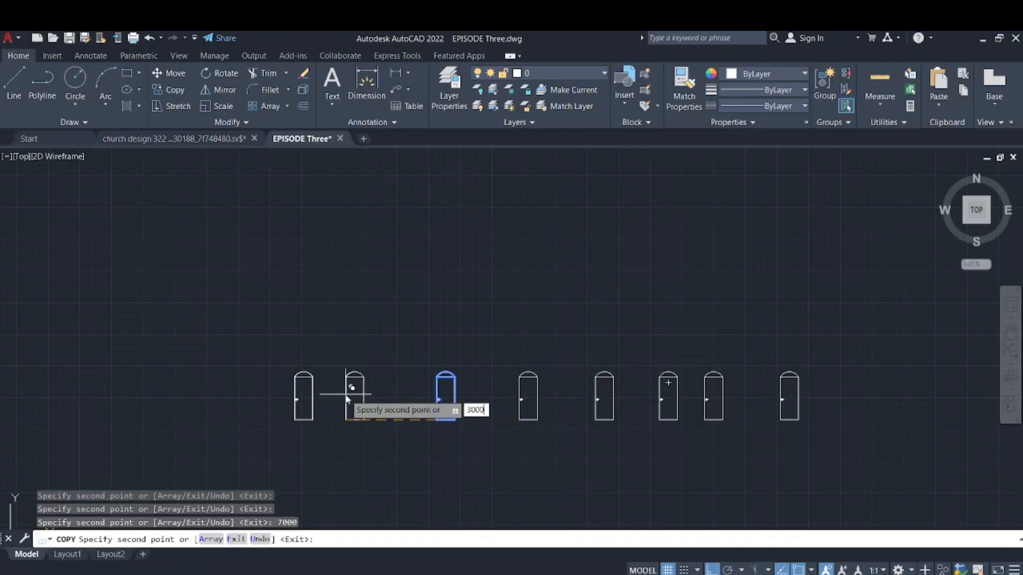
pyautogui.press('Return')
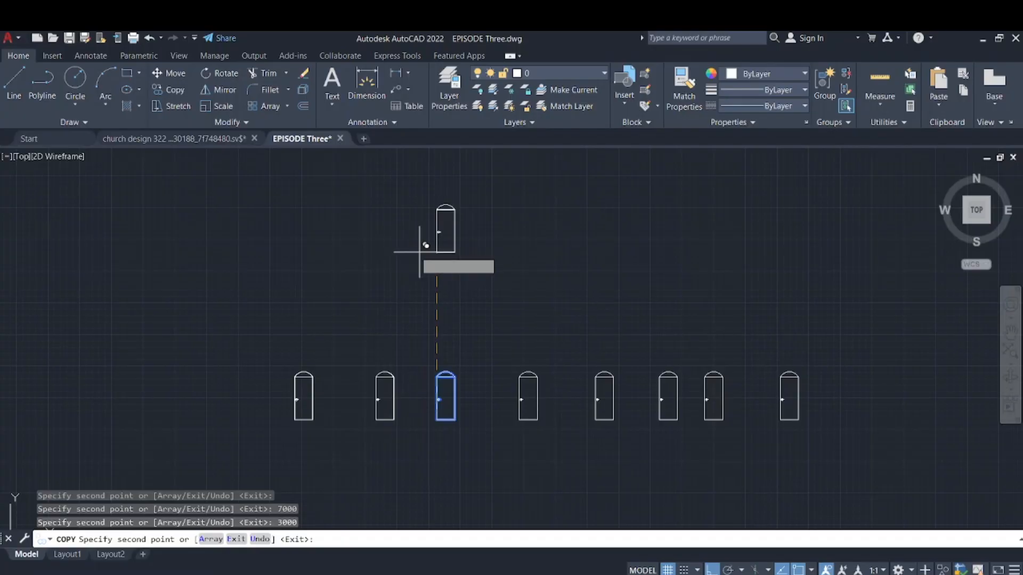
# Step: Rotate the whole leftmost door 180° about its lower-left corner, with Ortho mode turned off
pyautogui.press('Return')
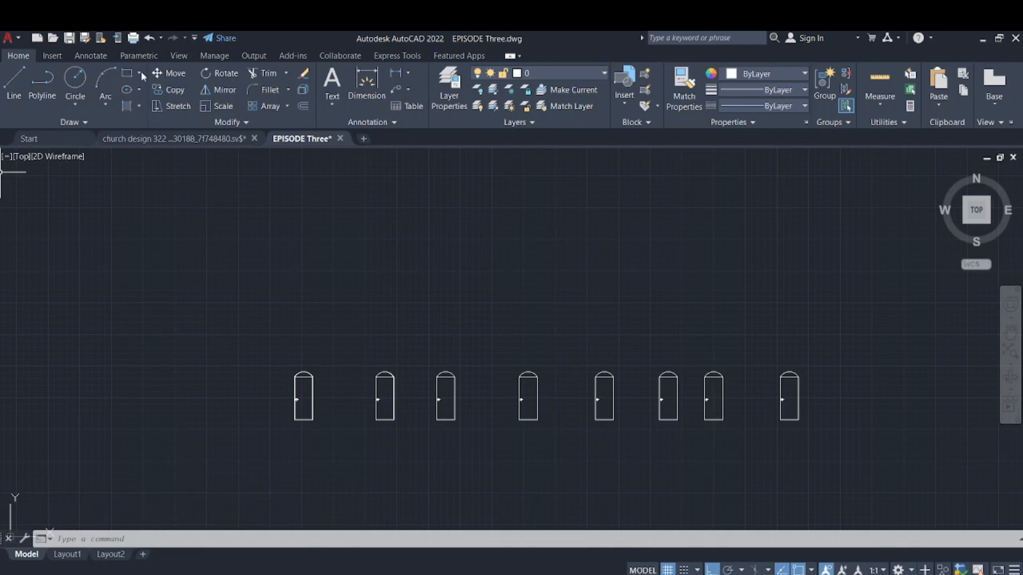
pyautogui.scroll(2, 400, 338)
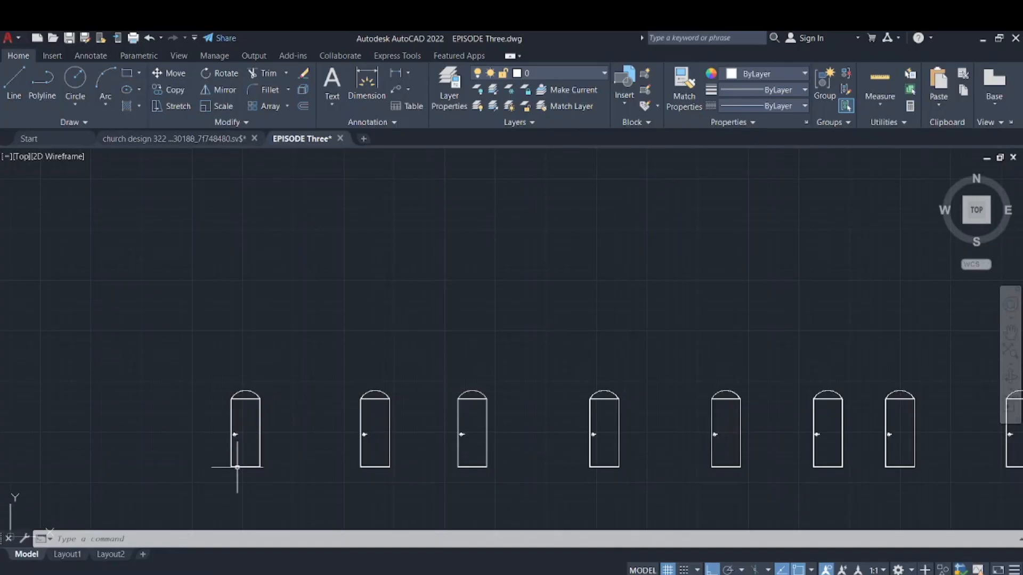
pyautogui.scroll(4, 237, 467)
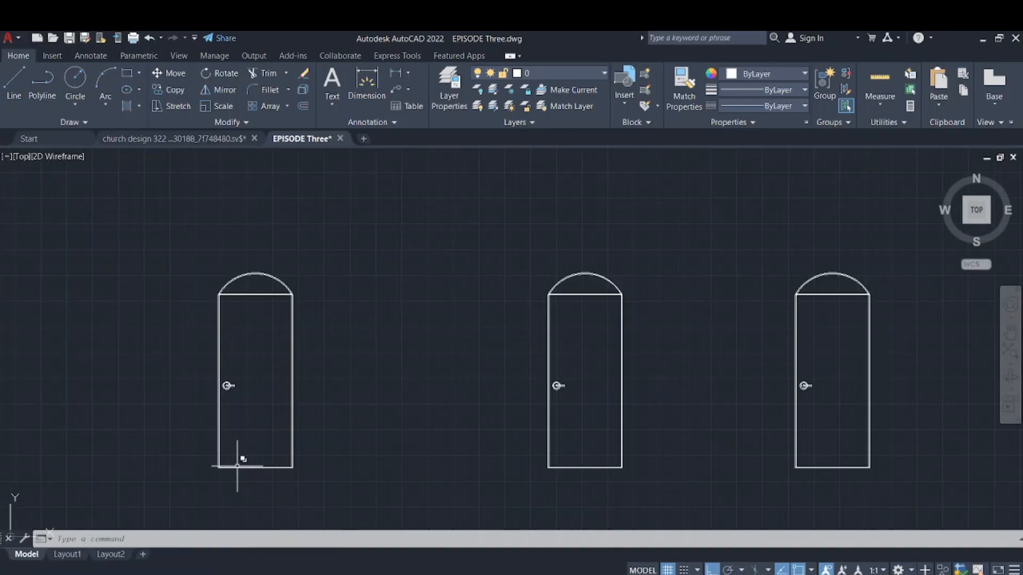
pyautogui.scroll(2, 237, 467)
pyautogui.moveTo(238, 465); pyautogui.dragTo(331, 475, button='middle')
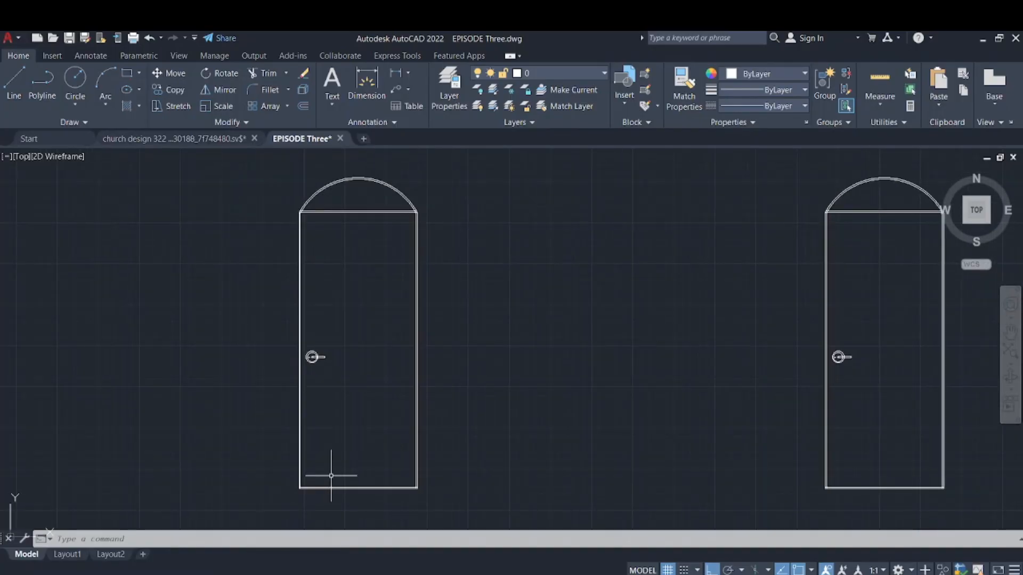
pyautogui.write('RO')
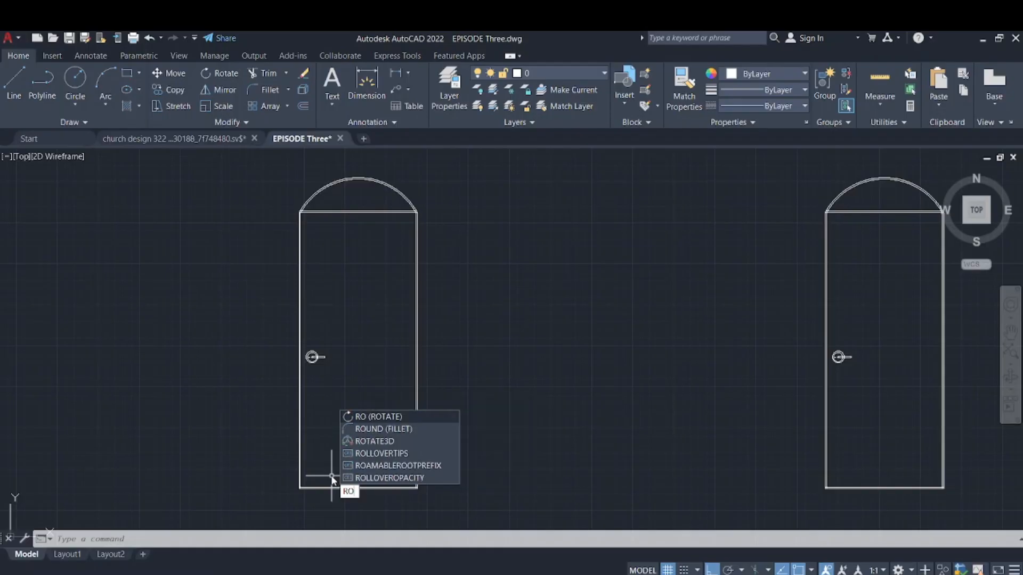
pyautogui.write('T')
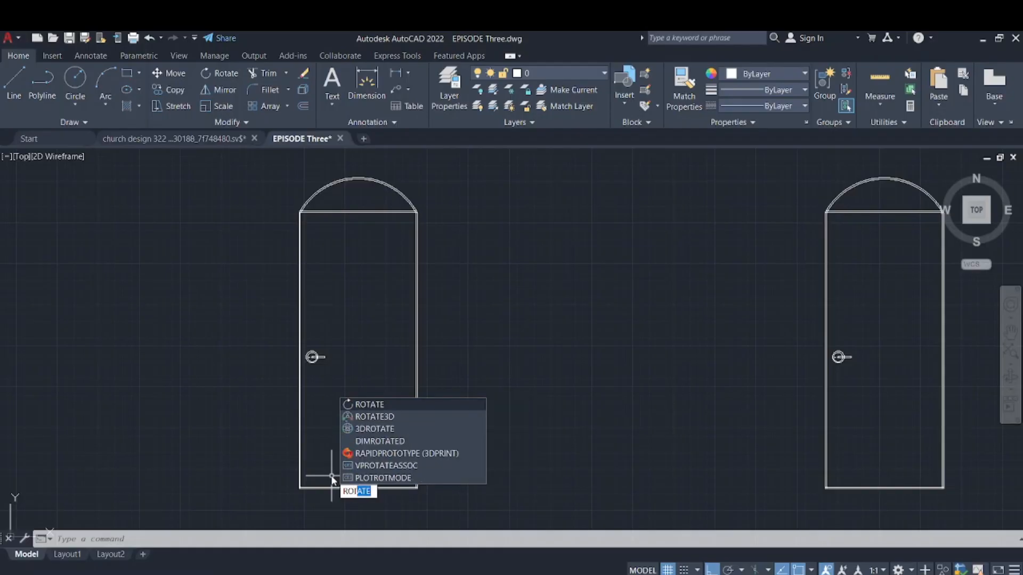
pyautogui.press('Return')
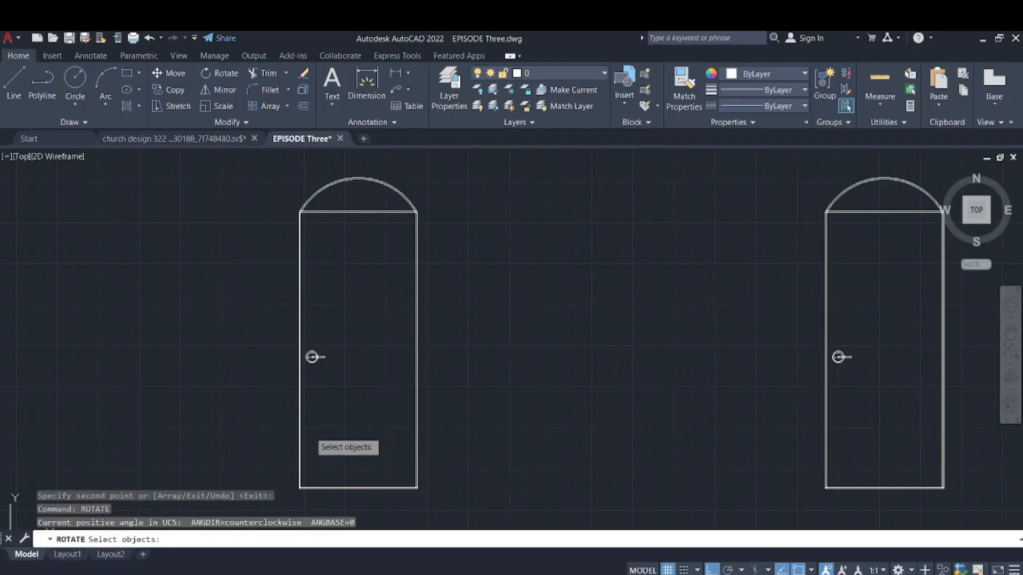
pyautogui.scroll(-2, 266, 250)
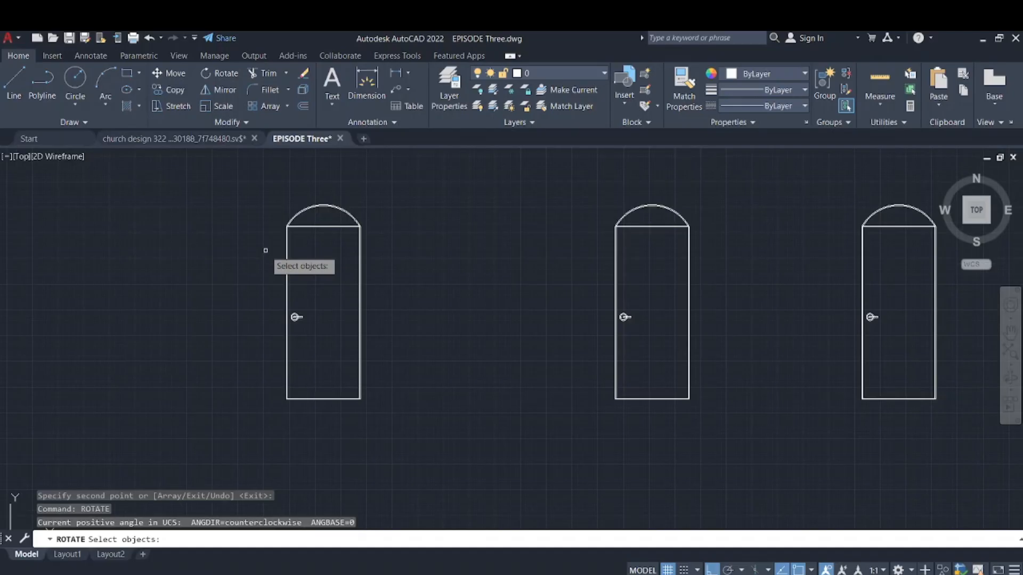
pyautogui.click(392, 427)
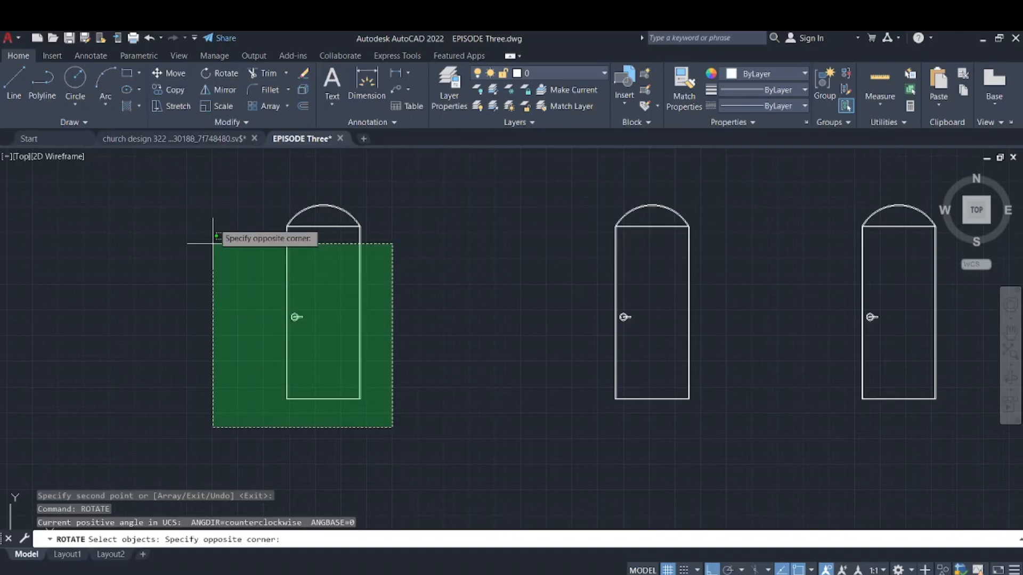
pyautogui.click(242, 159)
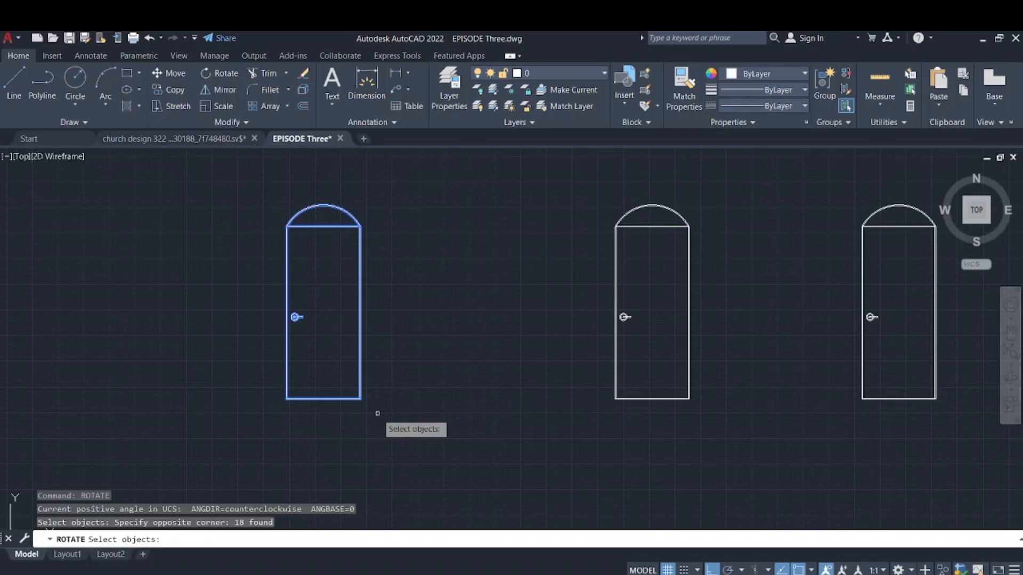
pyautogui.scroll(2, 351, 405)
pyautogui.press('Return')
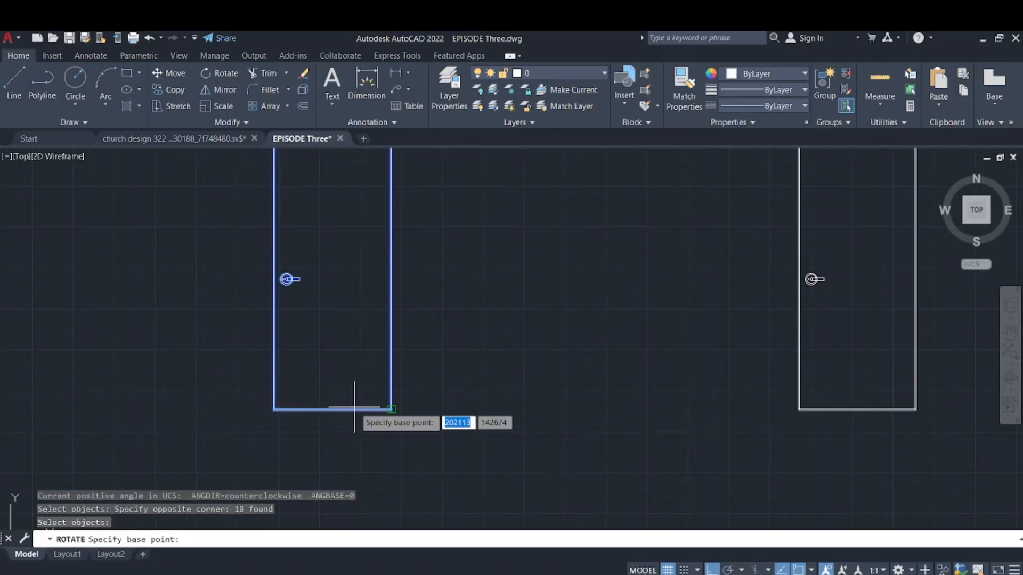
pyautogui.click(275, 409)
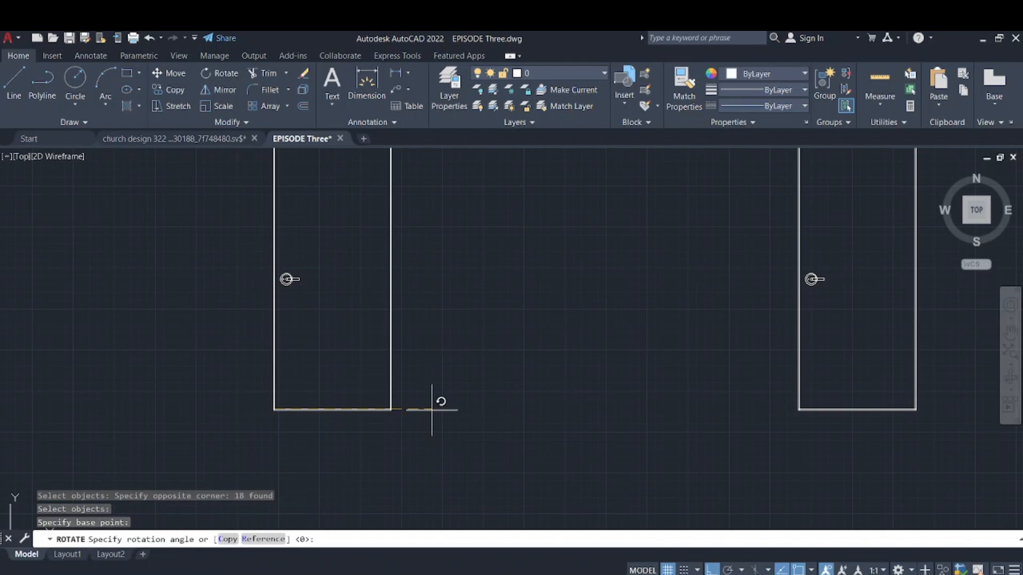
pyautogui.scroll(-4, 402, 486)
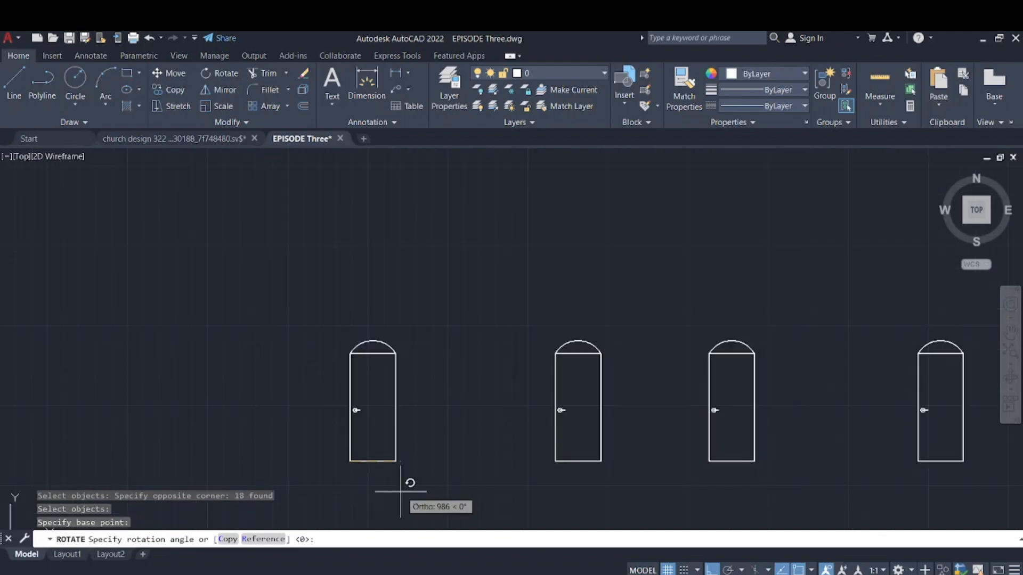
pyautogui.scroll(-4, 400, 490)
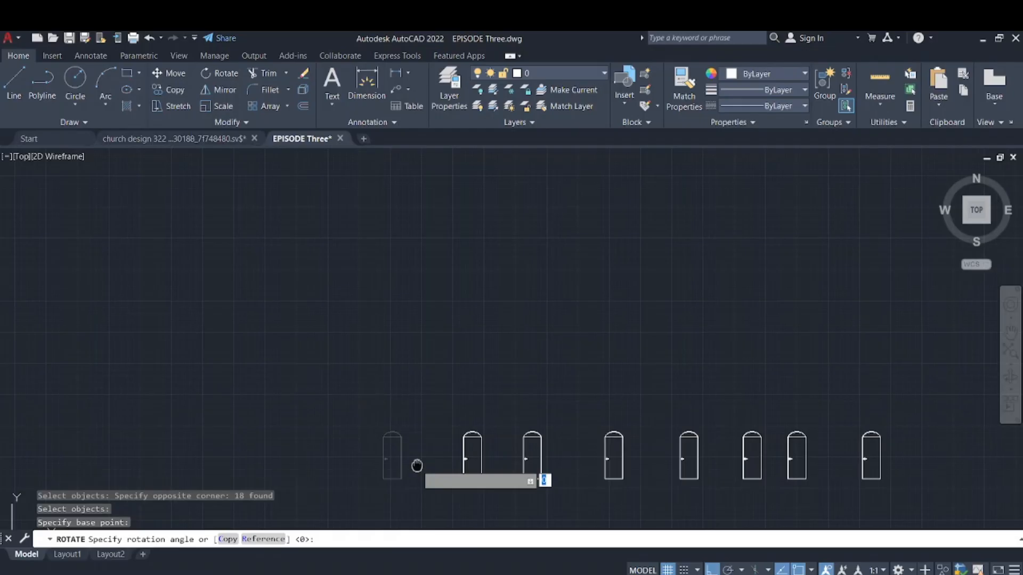
pyautogui.moveTo(416, 466); pyautogui.dragTo(499, 317, button='middle')
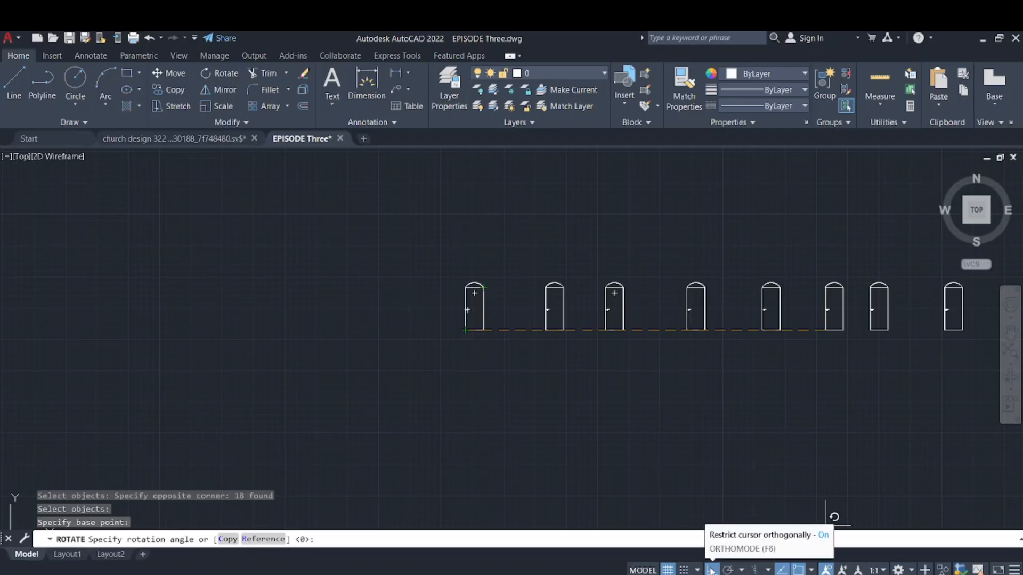
pyautogui.click(711, 568)
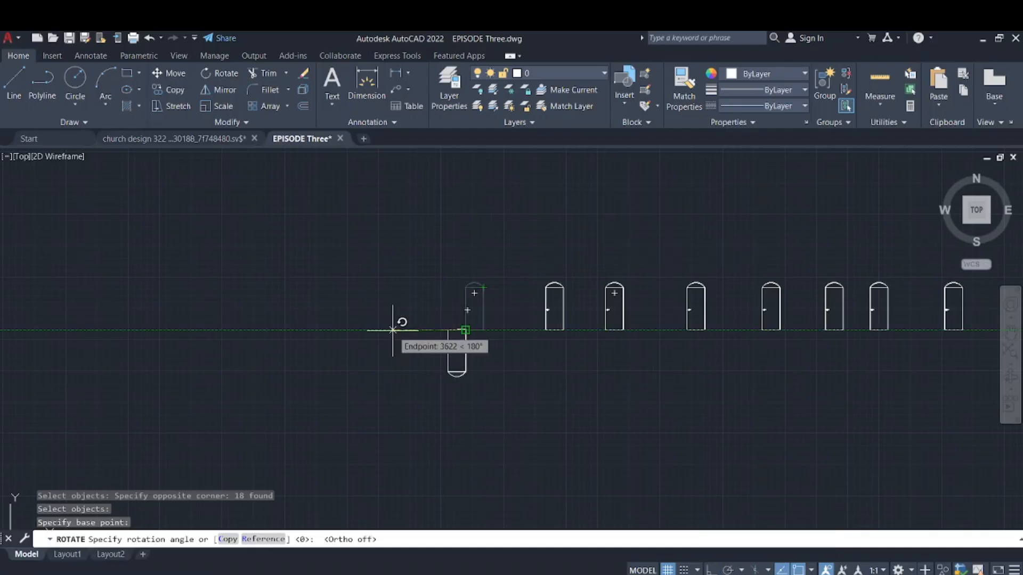
pyautogui.click(393, 330)
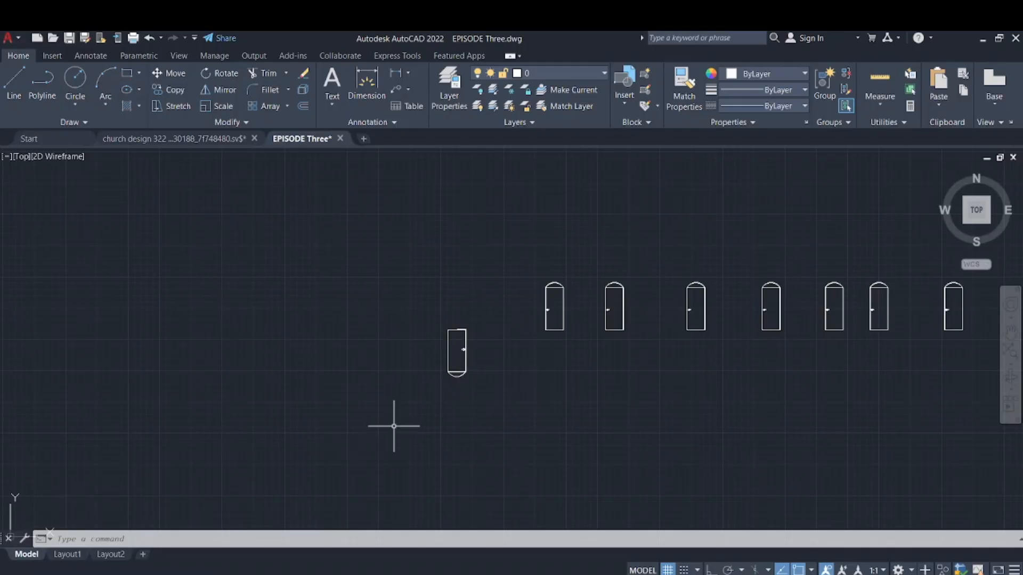
# Step: Rotate the upside-down door freehand about the same corner so that it lies roughly horizontal with its arch facing left
pyautogui.click(483, 389)
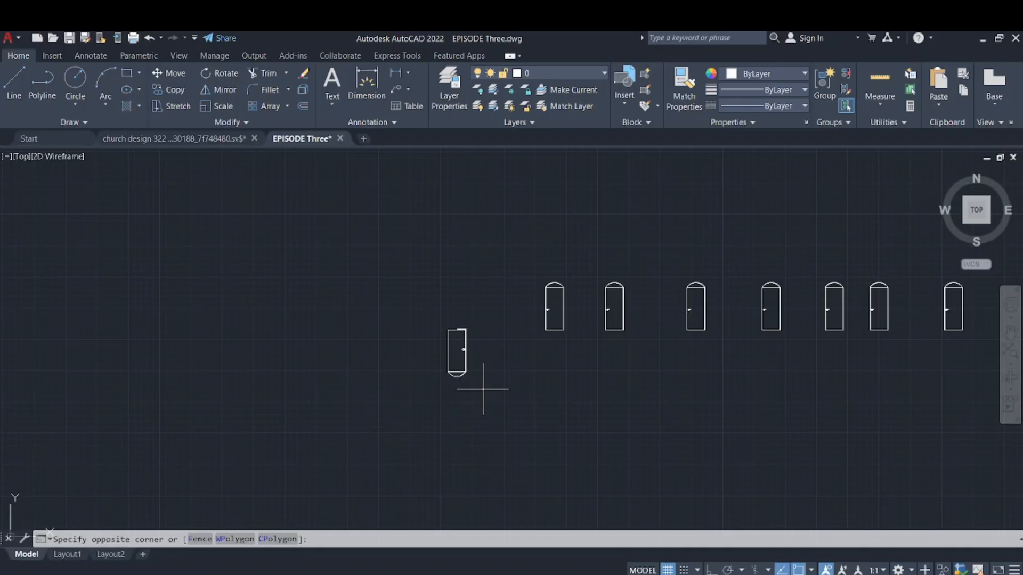
pyautogui.click(382, 306)
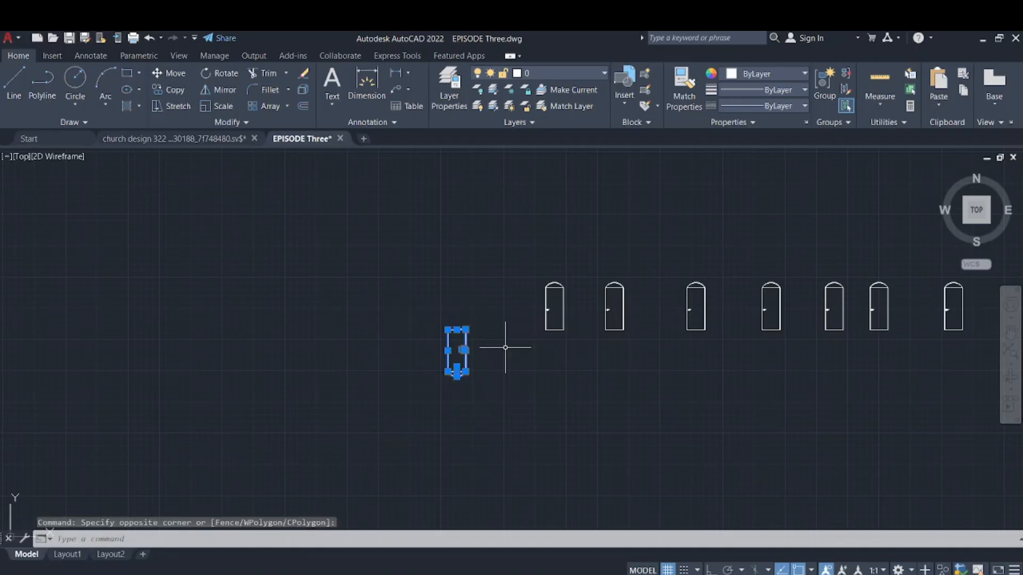
pyautogui.rightClick(460, 340)
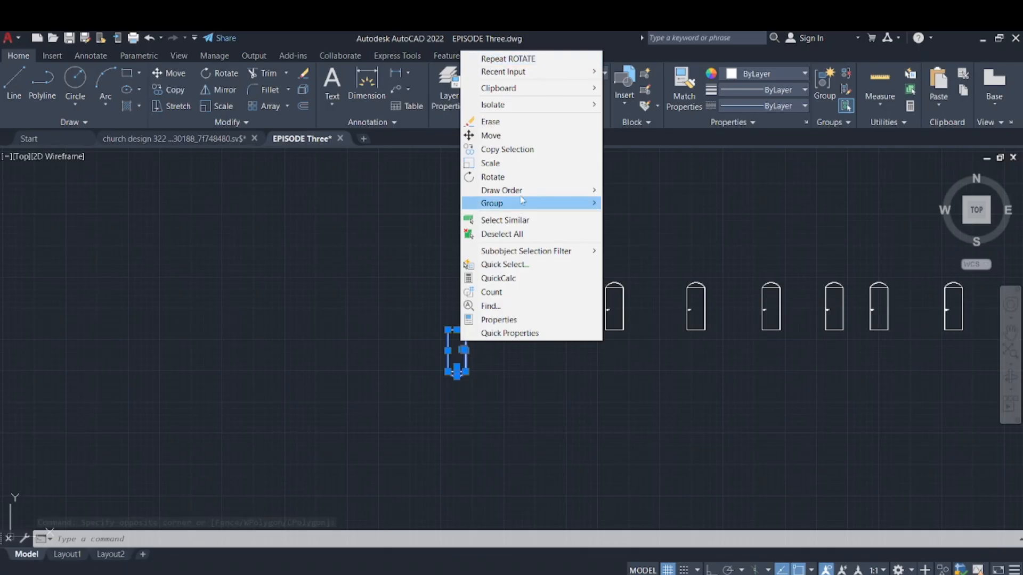
pyautogui.click(520, 177)
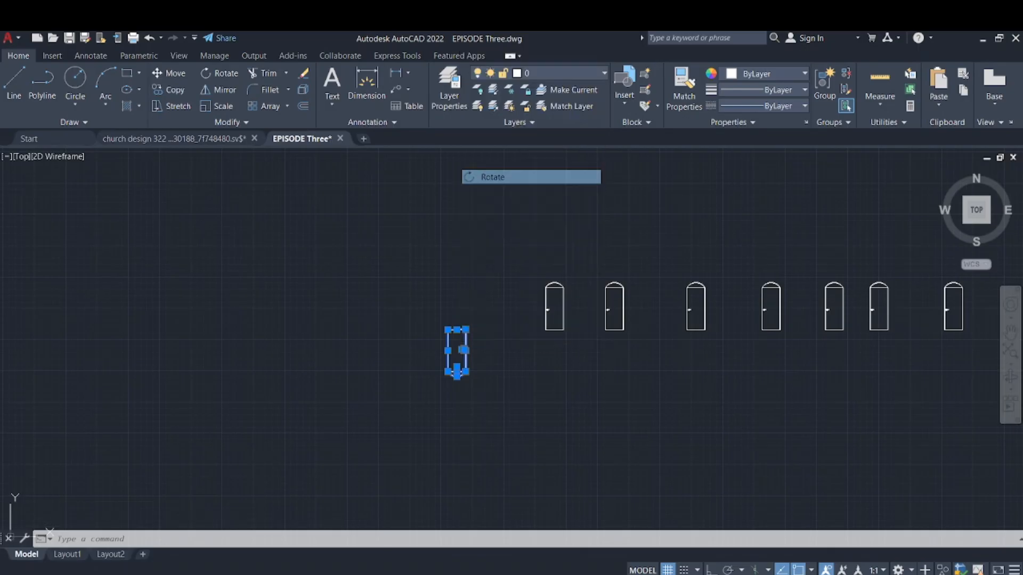
pyautogui.click(466, 330)
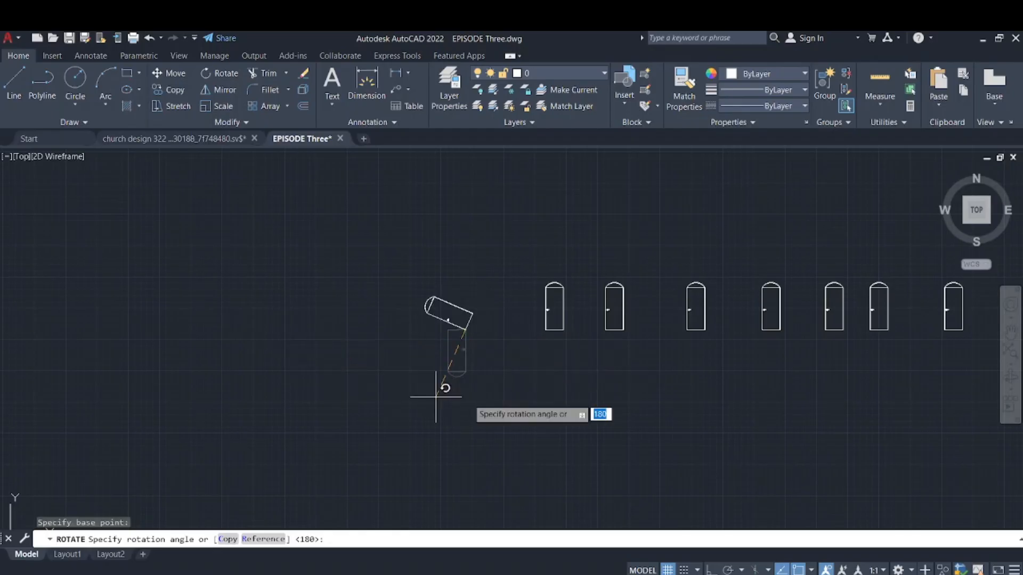
pyautogui.click(463, 477)
pyautogui.scroll(8, 346, 400)
pyautogui.scroll(-8, 304, 413)
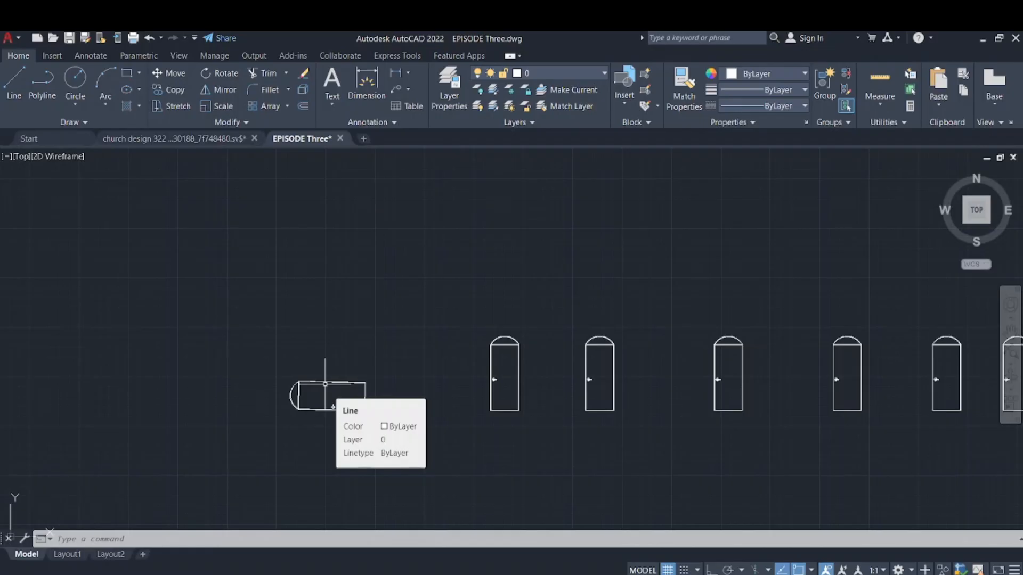
pyautogui.scroll(4, 526, 362)
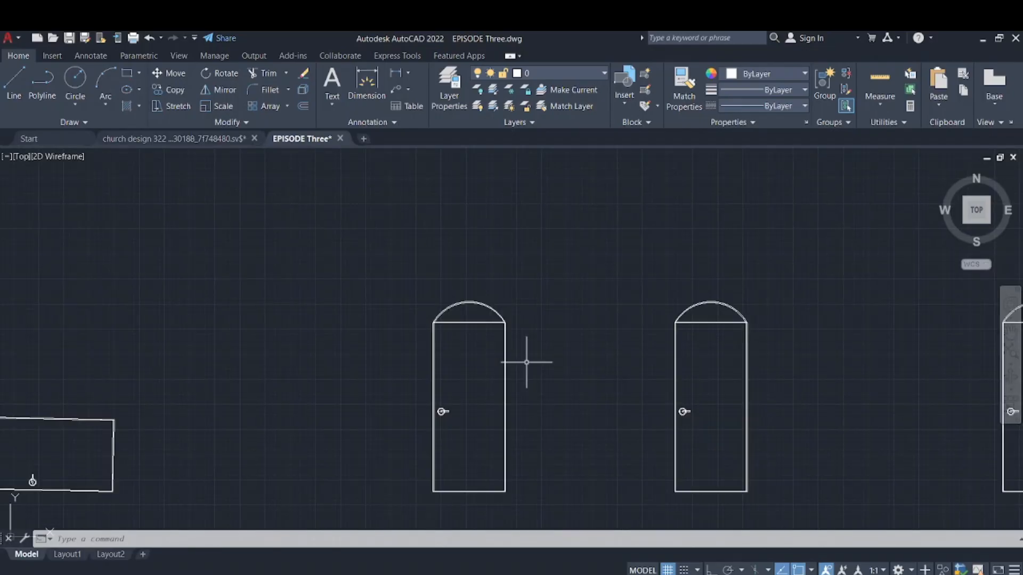
pyautogui.scroll(4, 504, 420)
pyautogui.scroll(-10, 504, 420)
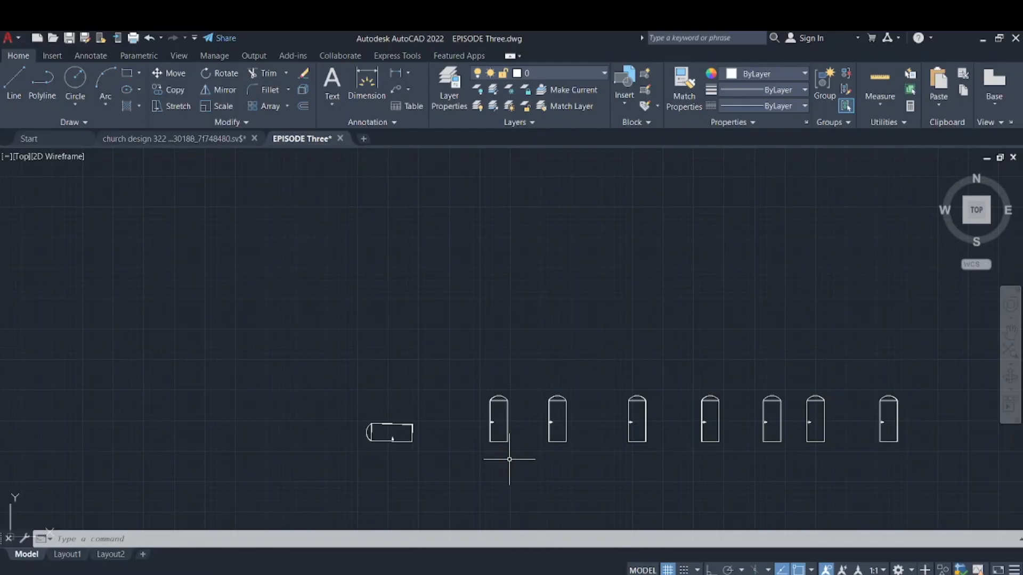
# Step: Scale the whole rightmost door by a factor of 2 from its lower-right corner, with Ortho mode turned on
pyautogui.write('CALE')
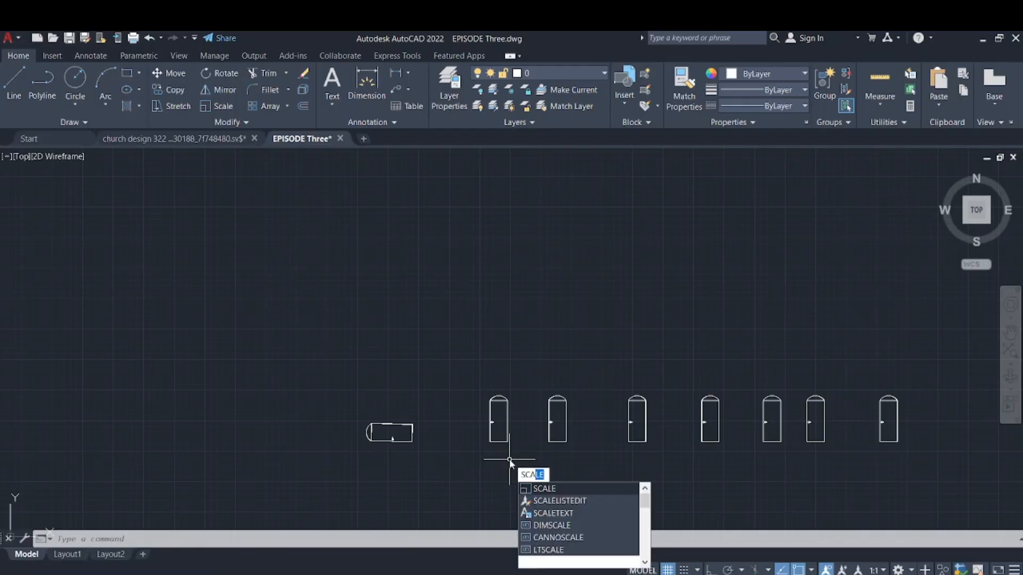
pyautogui.press('Return')
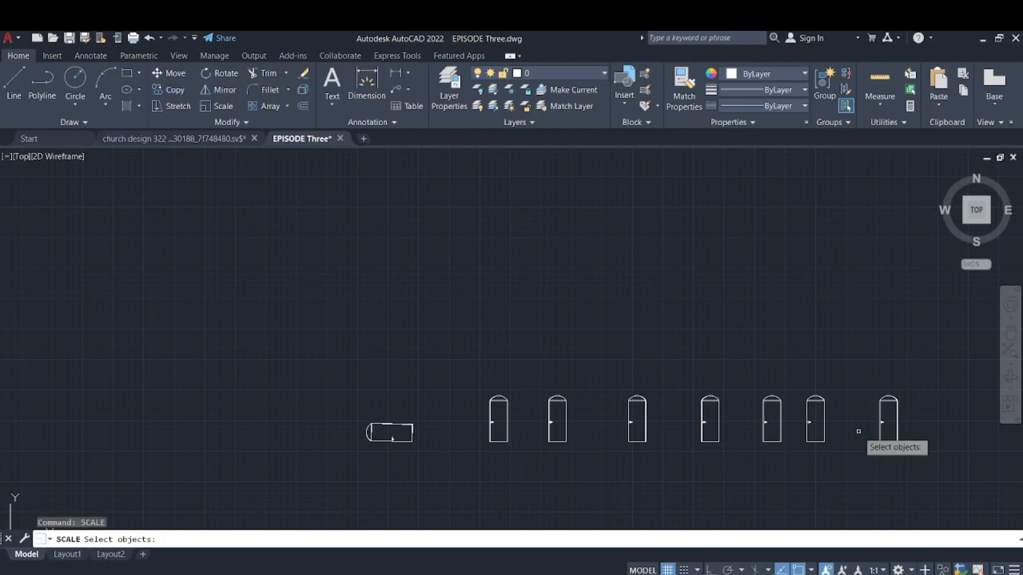
pyautogui.scroll(4, 915, 464)
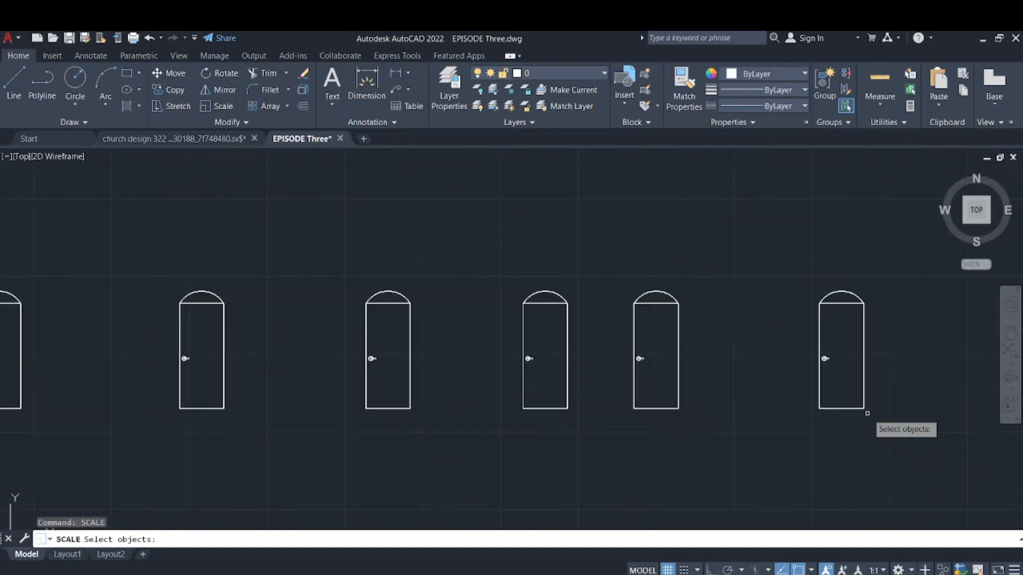
pyautogui.click(898, 421)
pyautogui.click(796, 265)
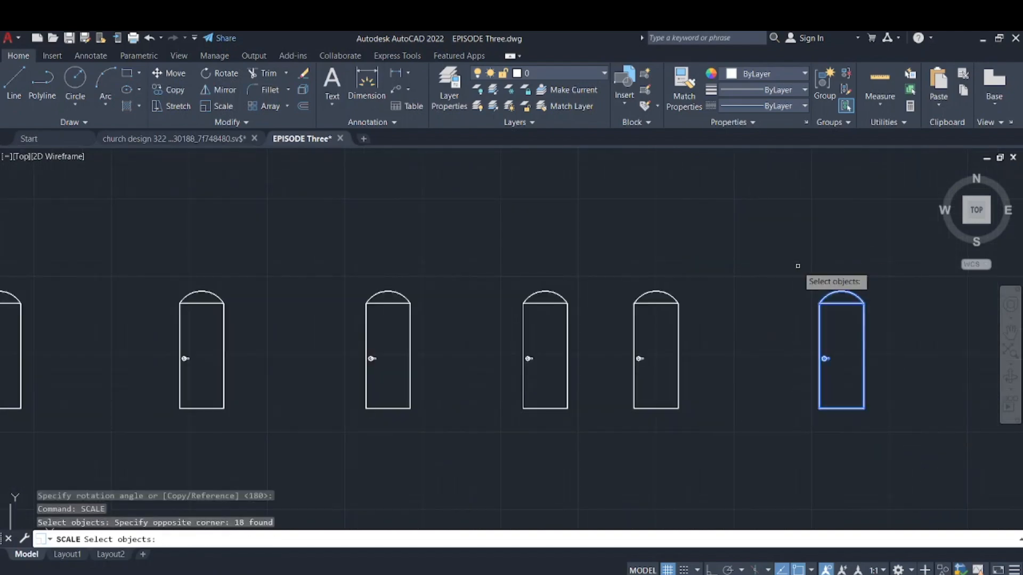
pyautogui.press('Return')
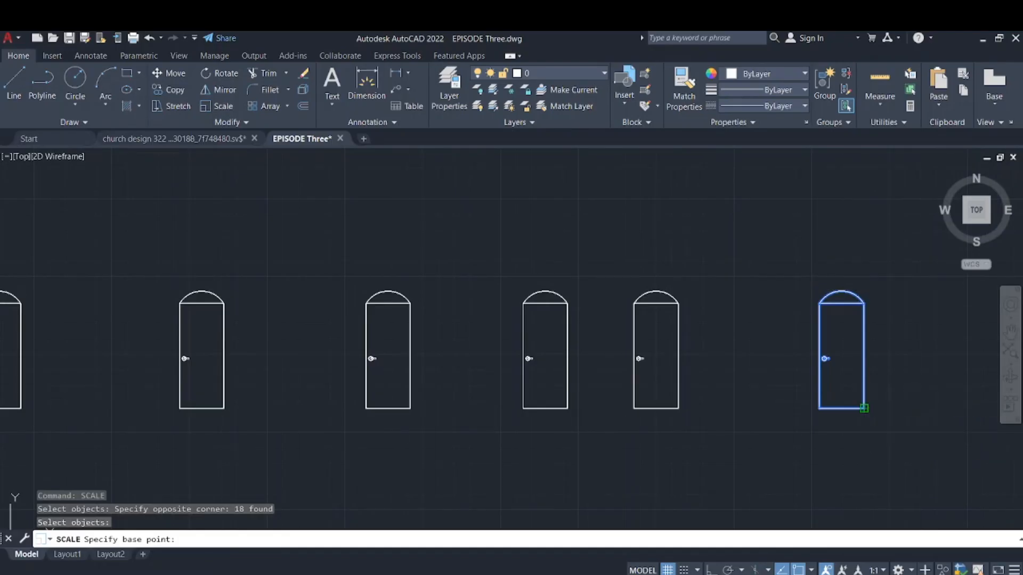
pyautogui.click(862, 409)
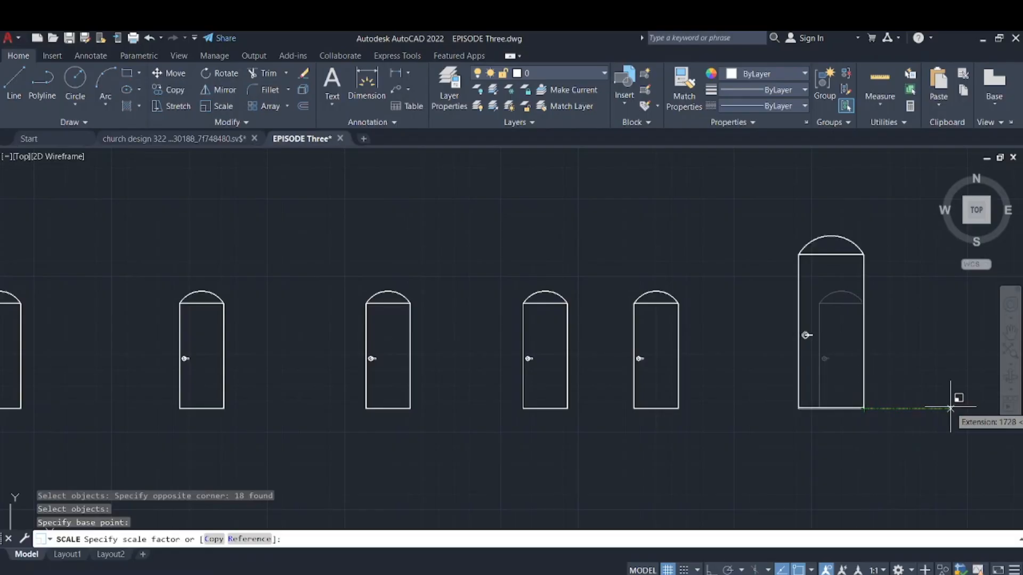
pyautogui.moveTo(989, 408); pyautogui.dragTo(887, 408, button='middle')
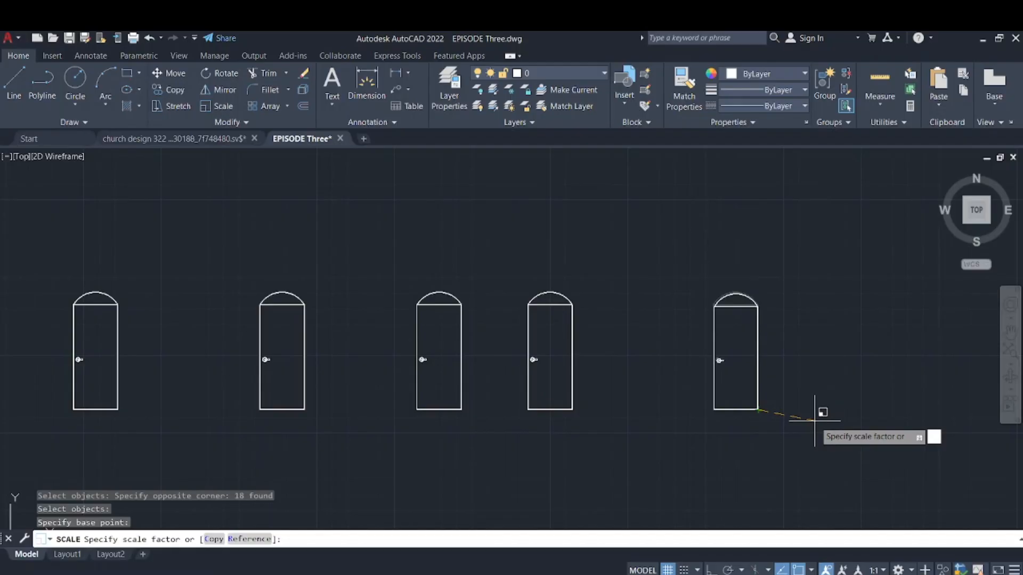
pyautogui.click(711, 570)
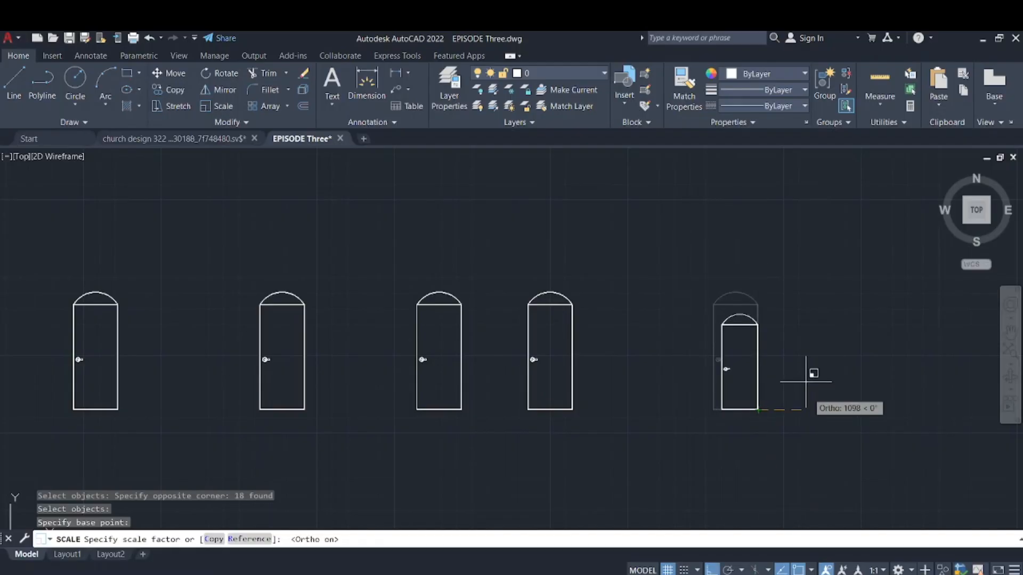
pyautogui.write('2')
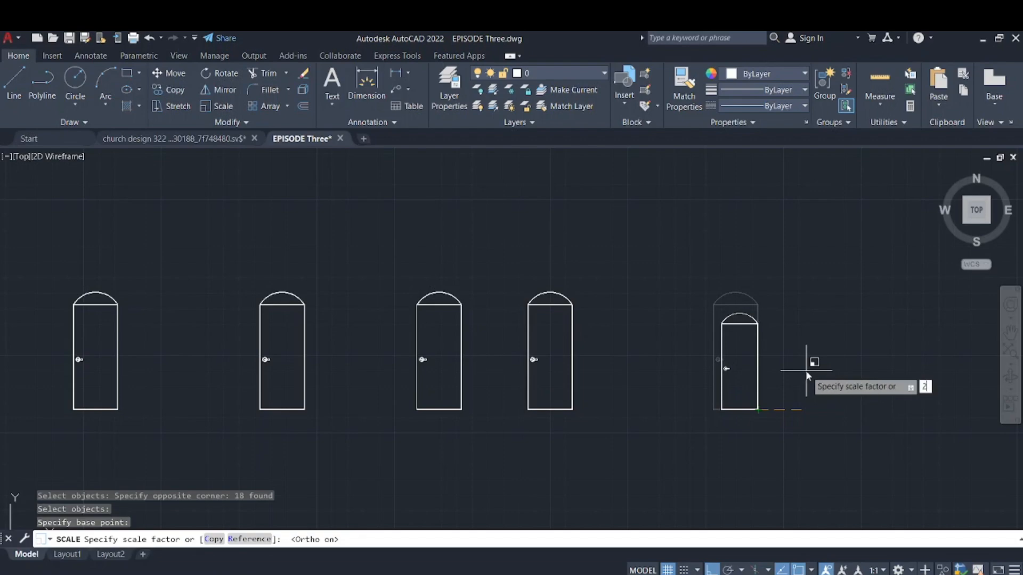
pyautogui.press('Return')
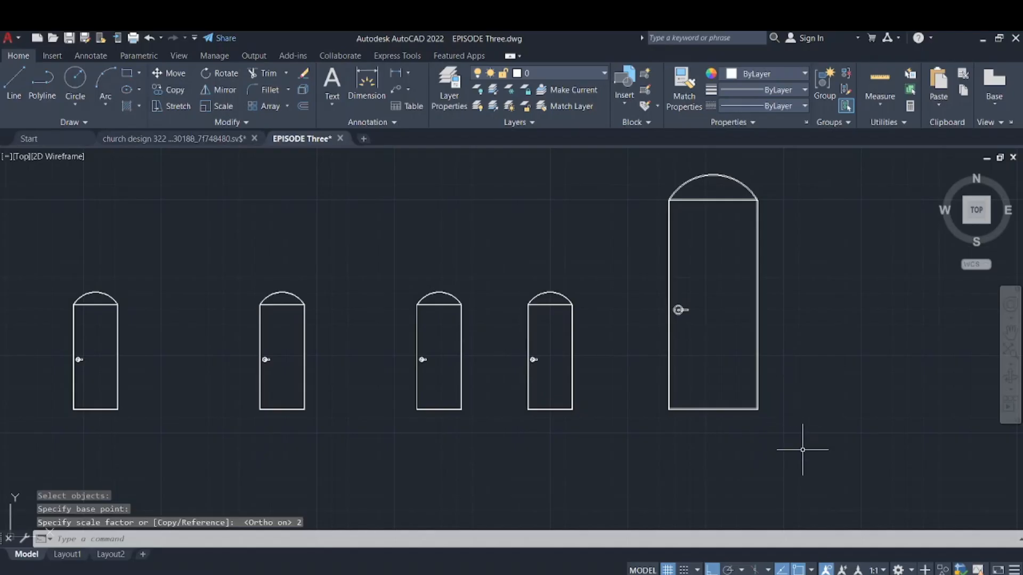
pyautogui.click(802, 450)
pyautogui.click(769, 381)
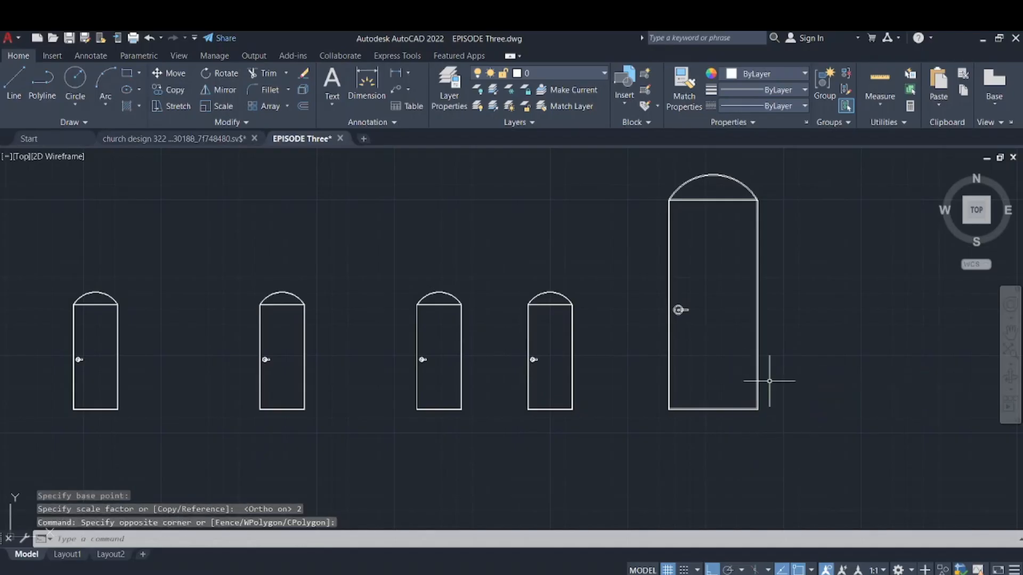
pyautogui.write('ASCA')
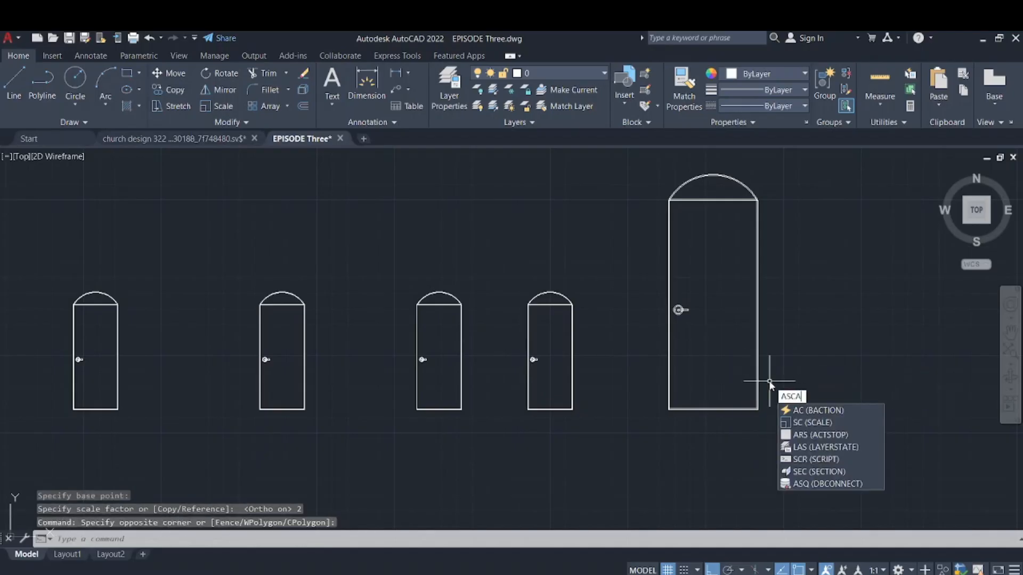
pyautogui.press('BackSpace')
pyautogui.press('BackSpace')
pyautogui.press('BackSpace')
pyautogui.press('BackSpace')
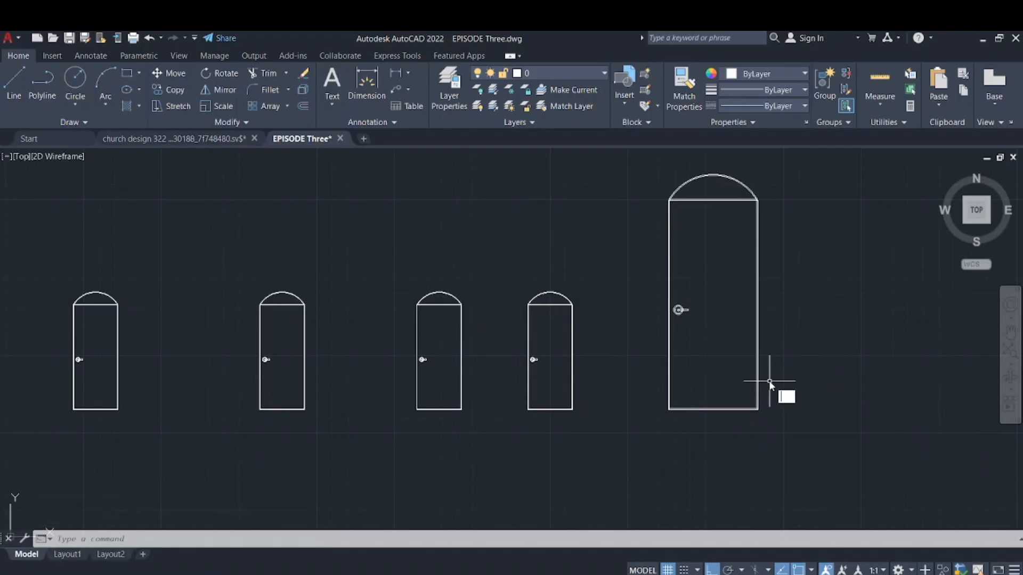
# Step: Scale the whole enlarged rightmost door by a factor of 0.5, entering 0.5 for the base point as well
pyautogui.write('SCAL')
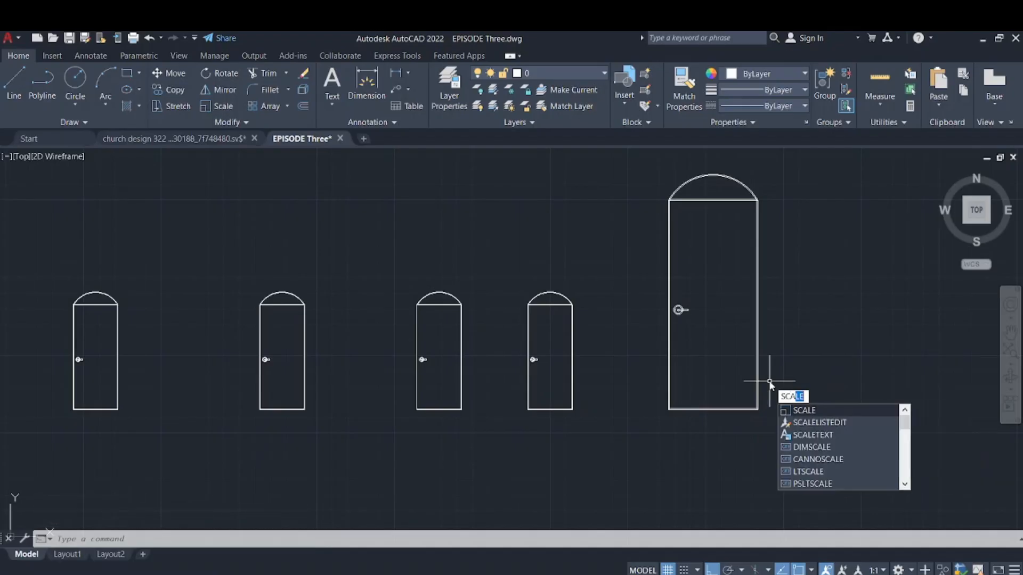
pyautogui.write('E')
pyautogui.press('Return')
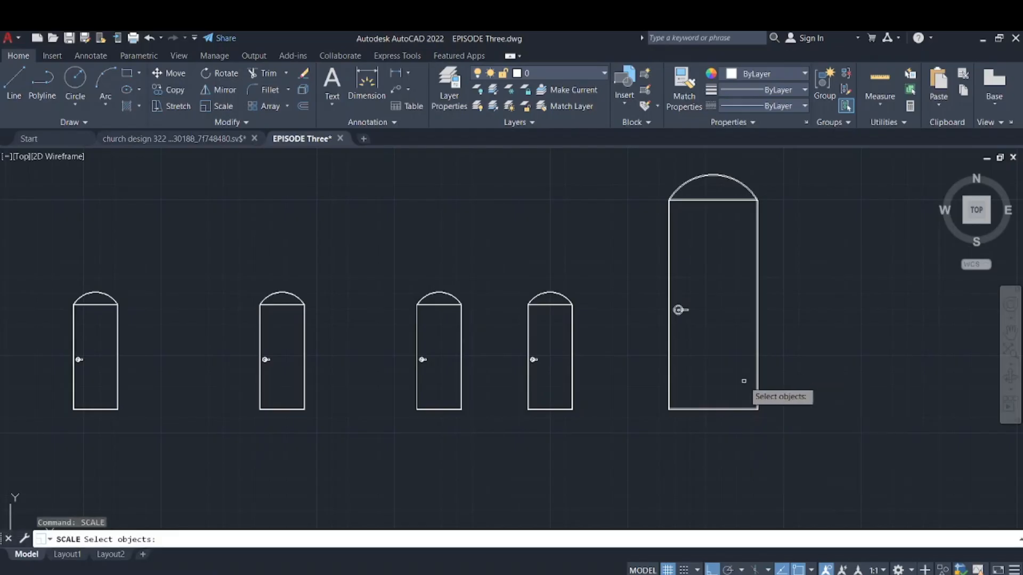
pyautogui.click(830, 437)
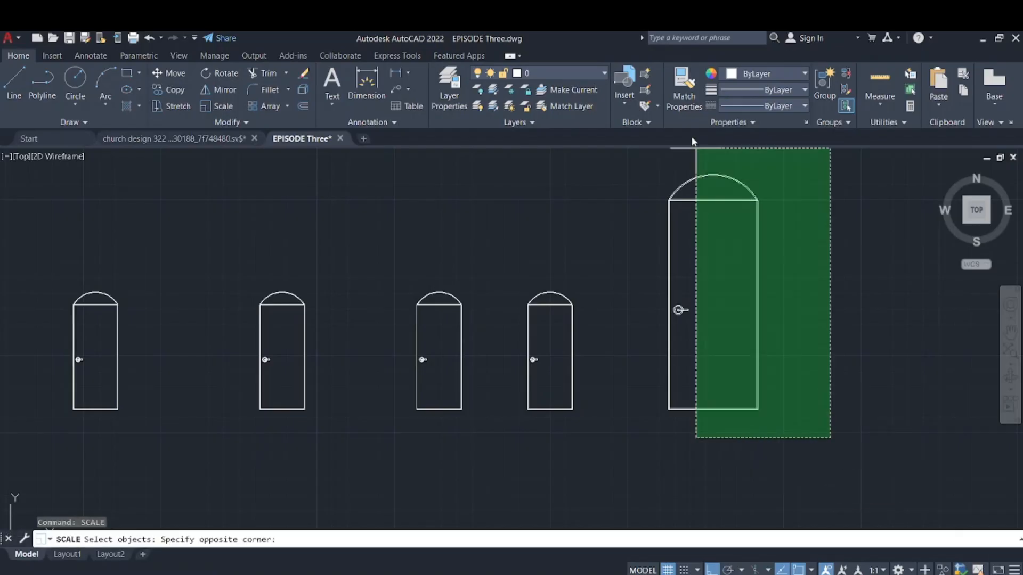
pyautogui.click(686, 149)
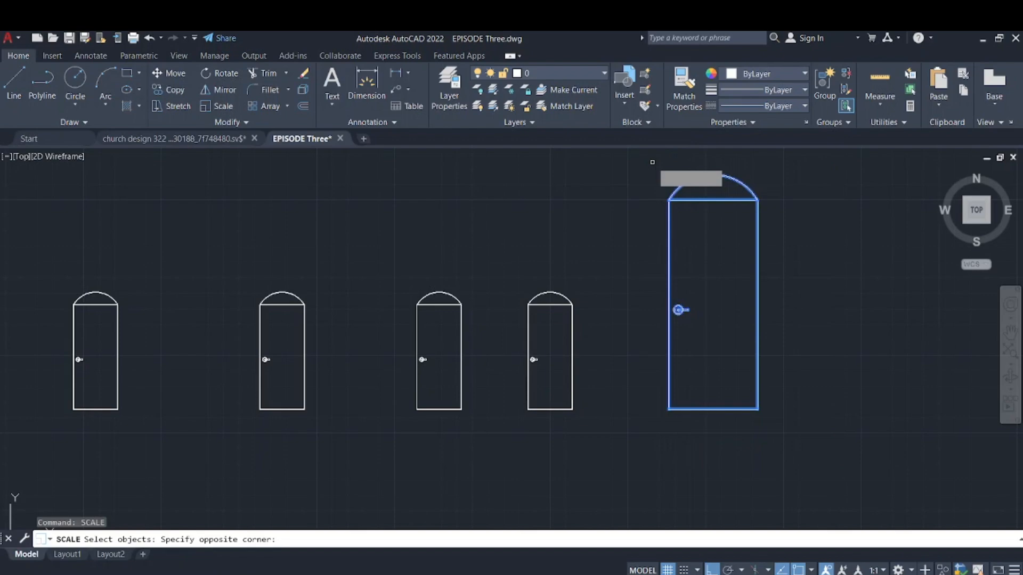
pyautogui.press('Return')
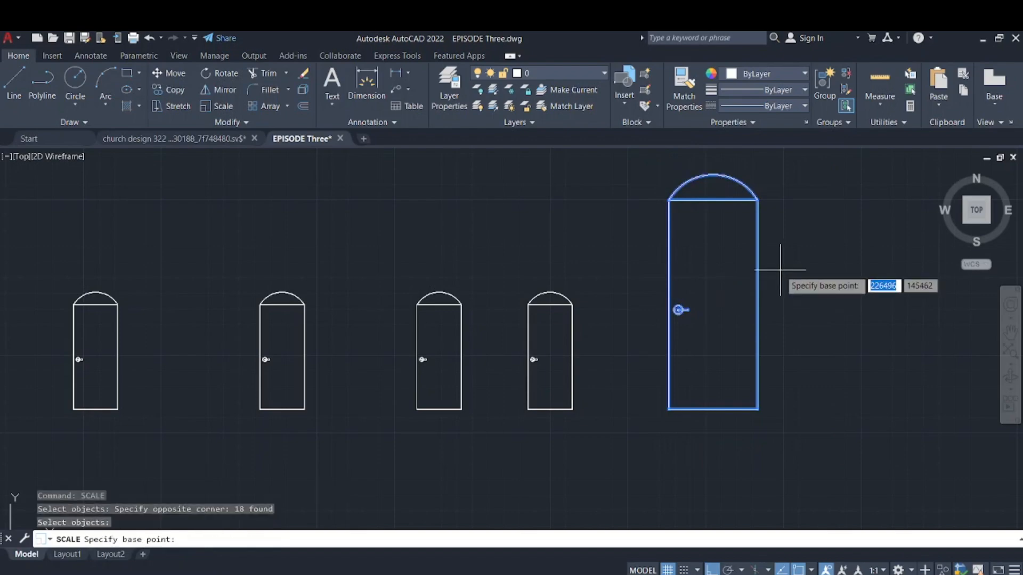
pyautogui.press('Return')
pyautogui.write('0.5')
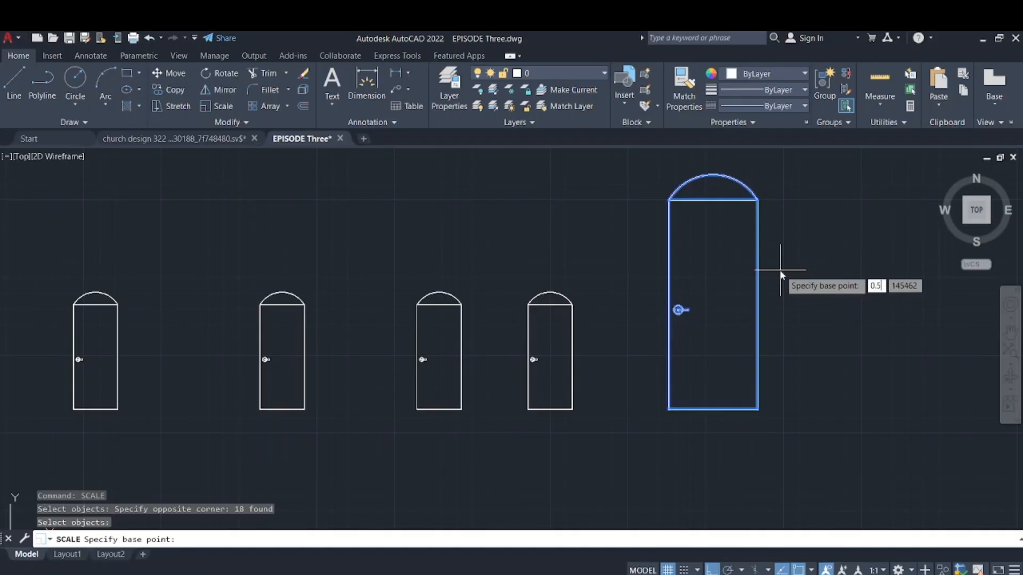
pyautogui.press('Return')
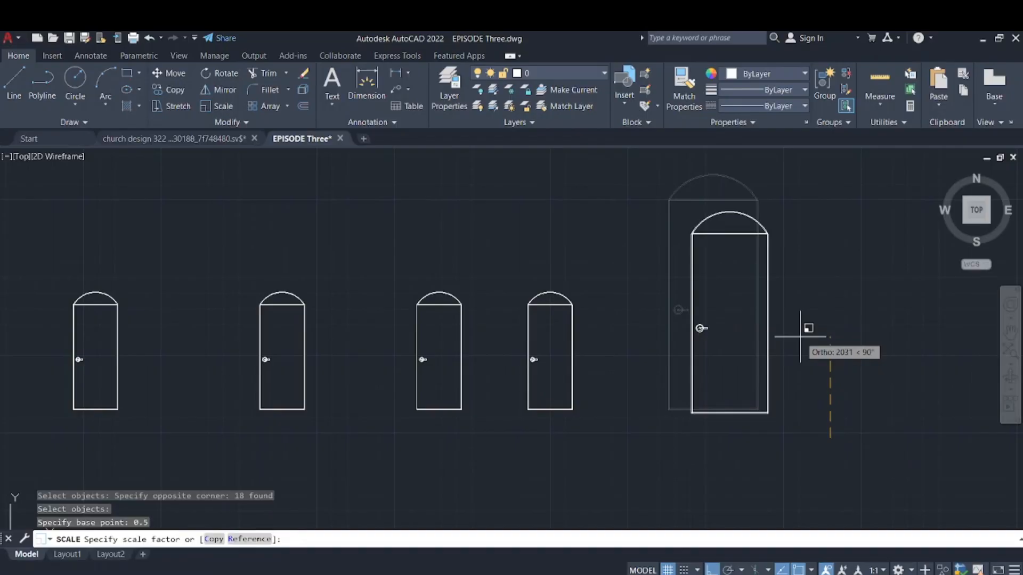
pyautogui.write('0')
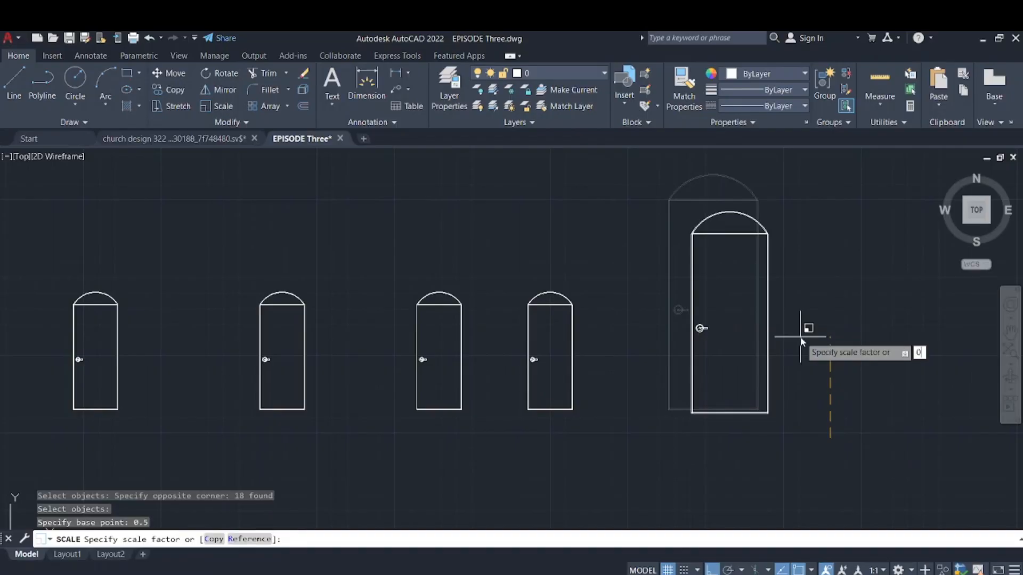
pyautogui.write('.5')
pyautogui.press('Return')
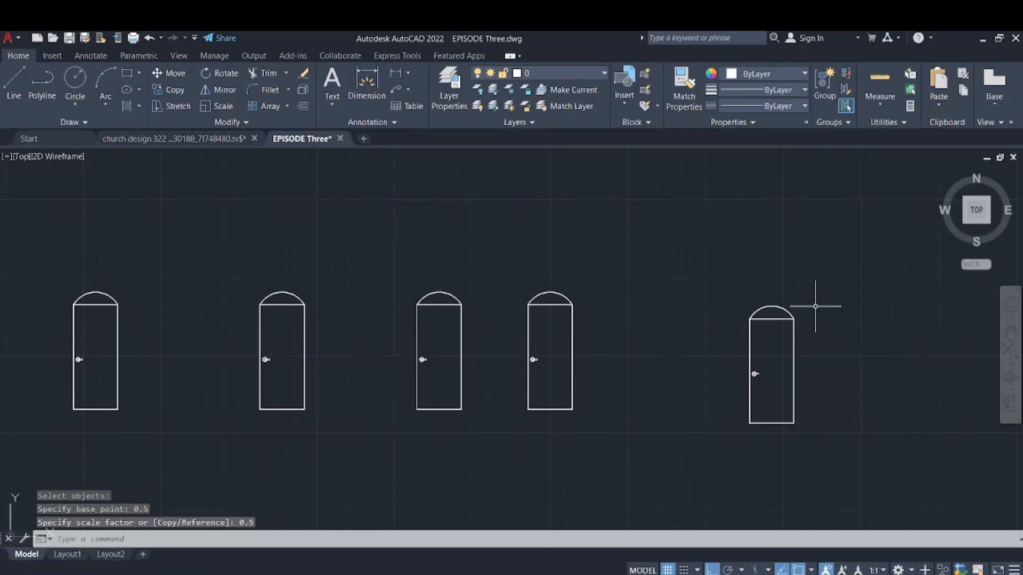
# Step: Scale the whole rightmost door by a factor of 0.5 from a base point inside it, near its lower-left corner
pyautogui.click(840, 465)
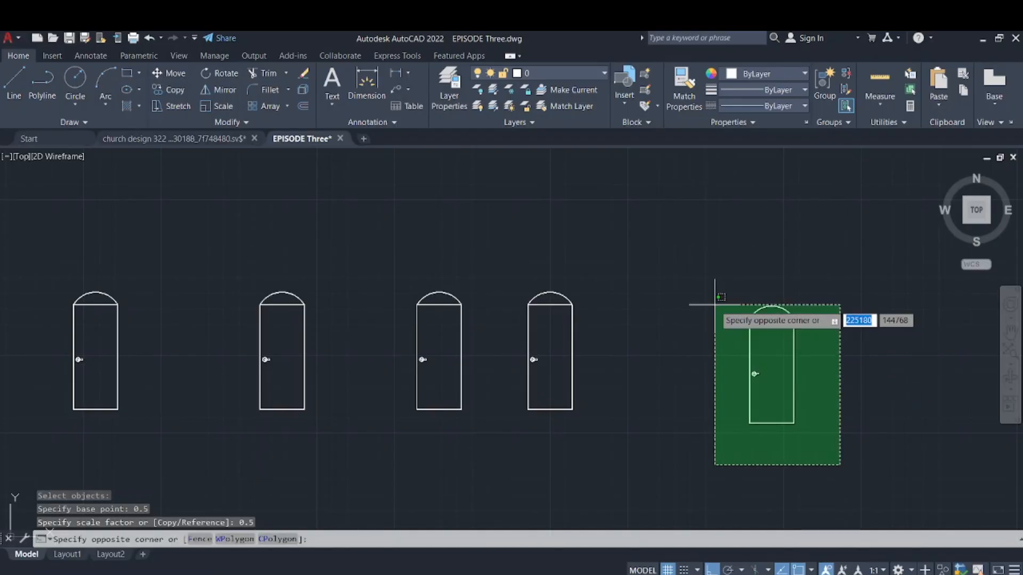
pyautogui.click(715, 304)
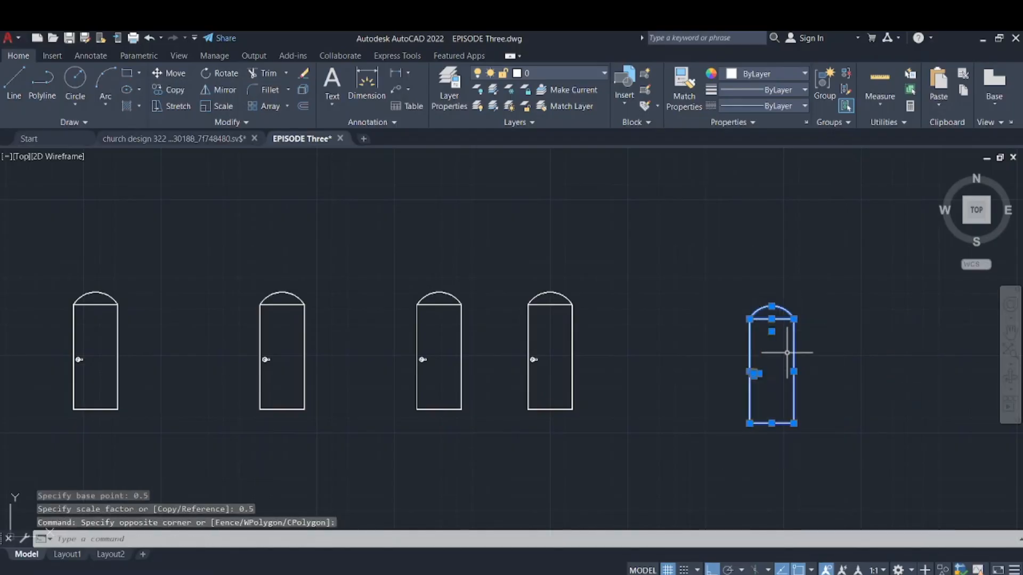
pyautogui.rightClick(787, 353)
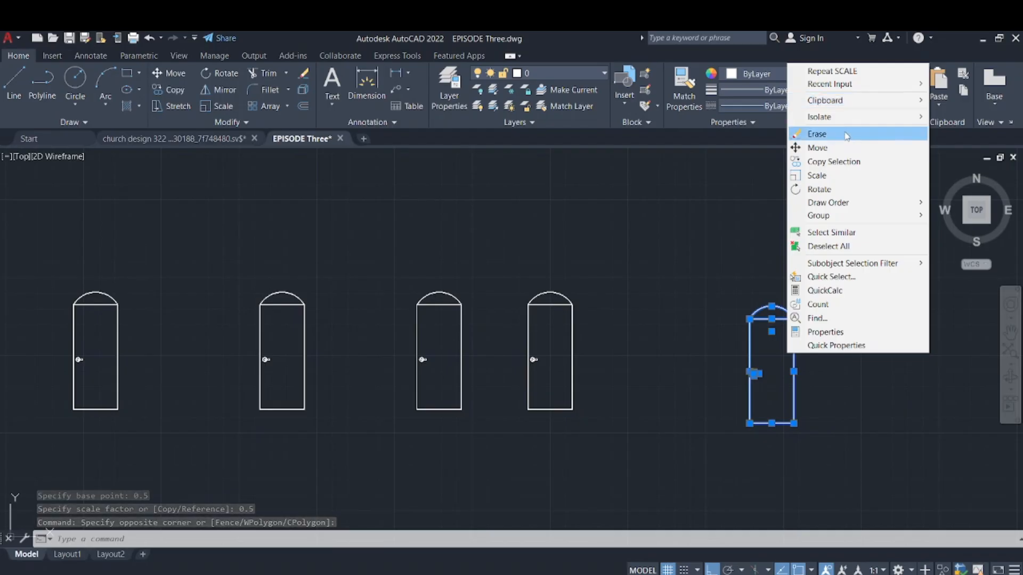
pyautogui.click(843, 176)
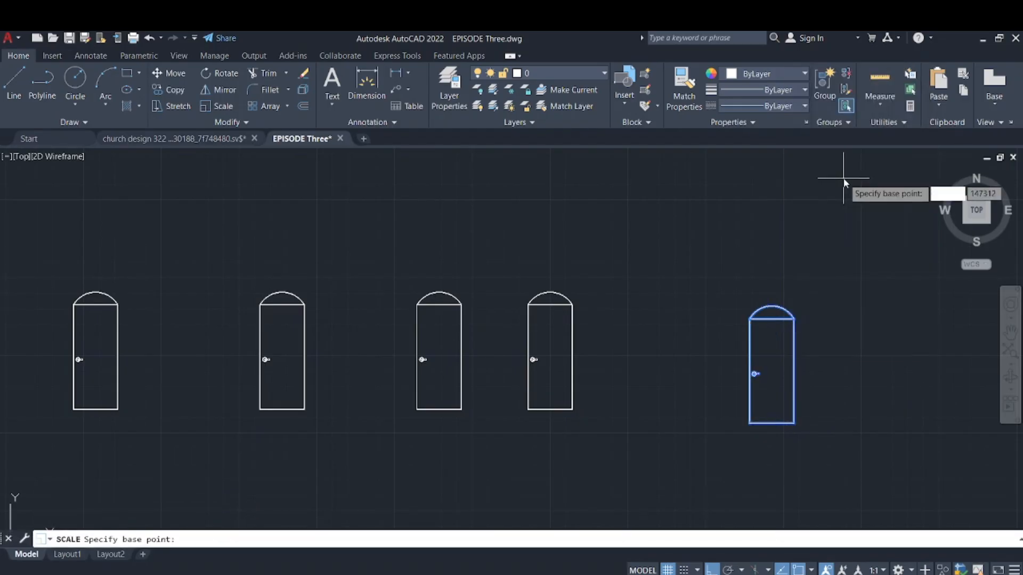
pyautogui.write('0,')
pyautogui.write('5')
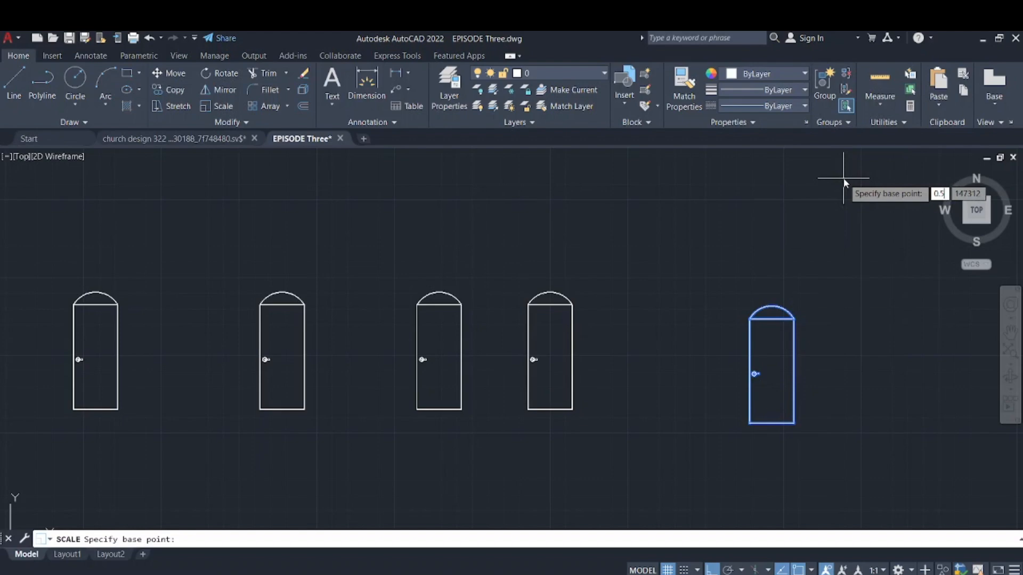
pyautogui.click(756, 402)
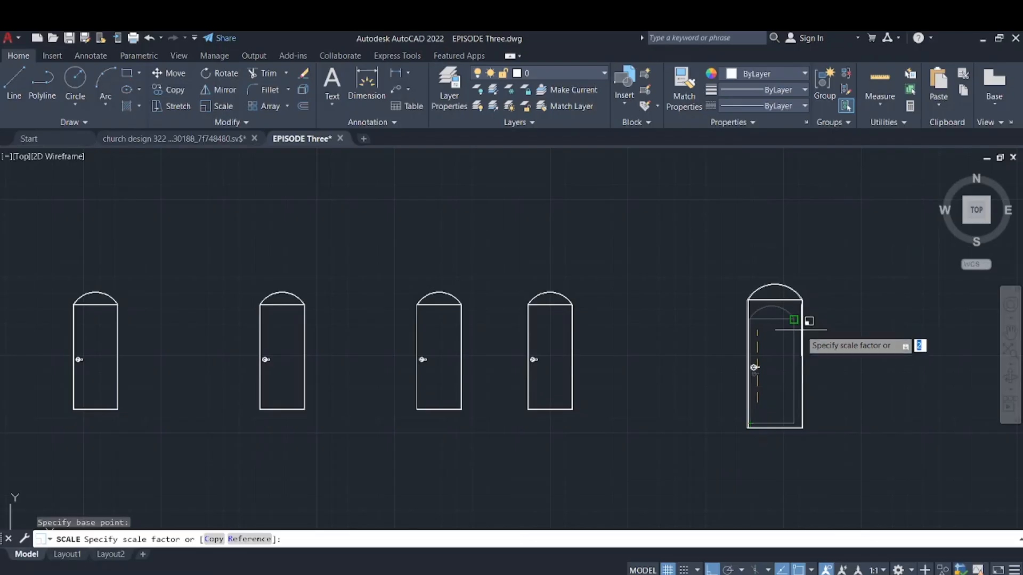
pyautogui.write('0-')
pyautogui.press('BackSpace')
pyautogui.write('.5')
pyautogui.press('Return')
pyautogui.scroll(4, 759, 405)
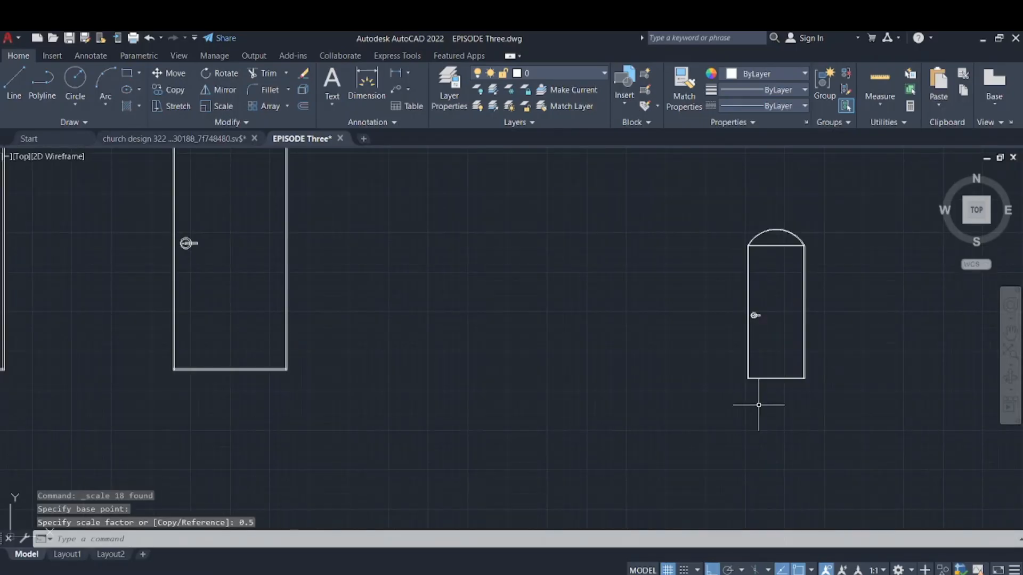
pyautogui.scroll(2, 805, 268)
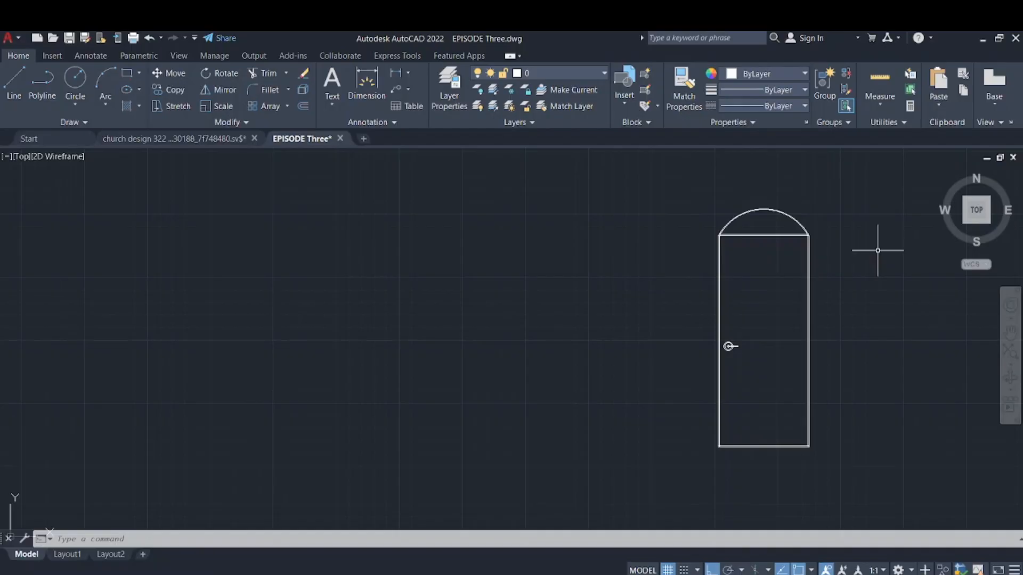
# Step: Undo all three scalings of the rightmost door, including the enlargement by a factor of 2
pyautogui.hotkey('ctrl', 'z')
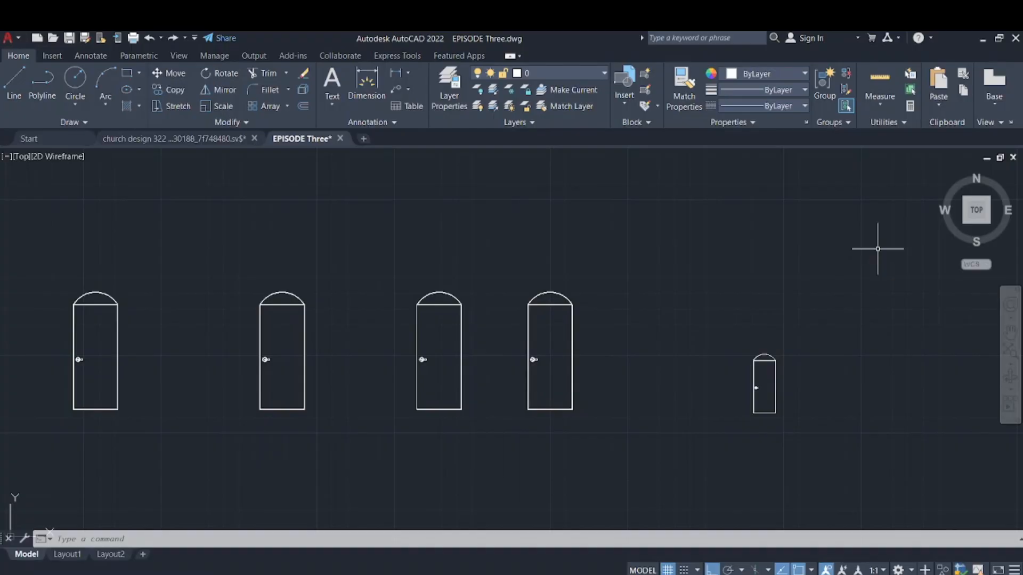
pyautogui.hotkey('ctrl', 'z')
pyautogui.hotkey('ctrl', 'z')
pyautogui.hotkey('ctrl', 'z')
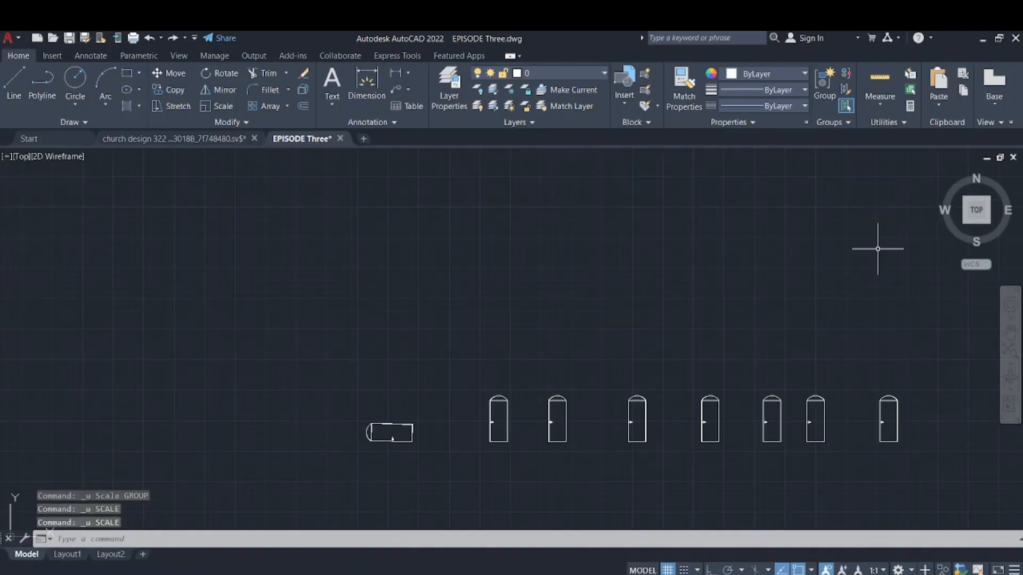